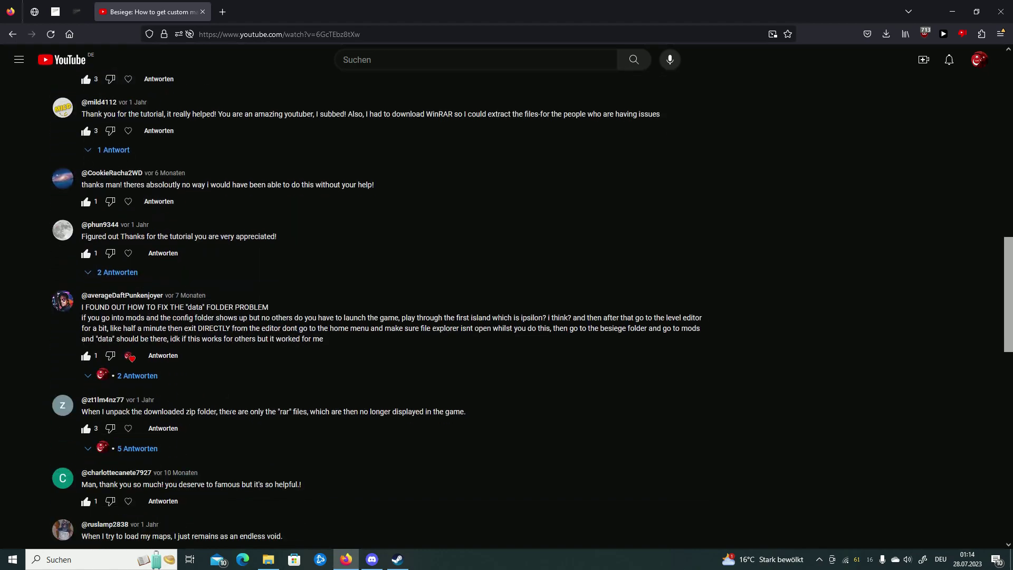
Review the viewer comments under the Besiege custom maps video for reported installation problems
{"action": "scroll", "coordinate": [281, 290], "scroll_direction": "down", "scroll_amount": 10}
{"action": "scroll", "coordinate": [175, 390], "scroll_direction": "up", "scroll_amount": 1}
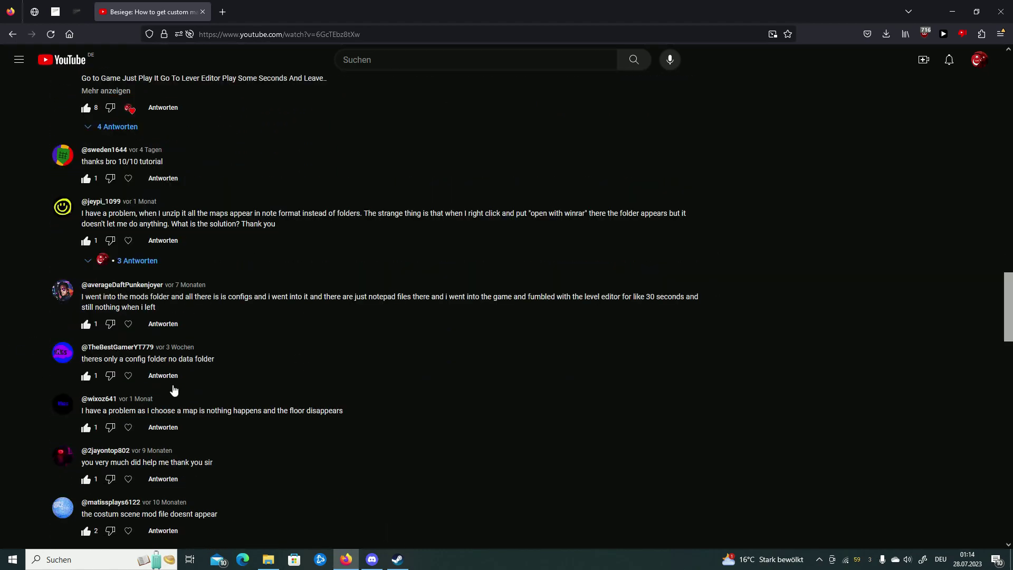
{"action": "scroll", "coordinate": [52, 451], "scroll_direction": "down", "scroll_amount": 10}
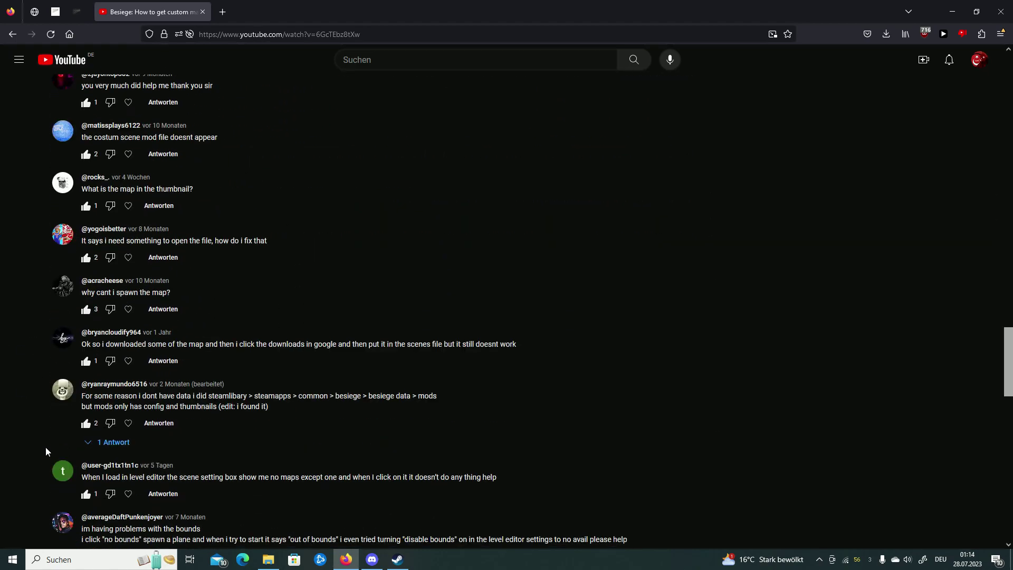
{"action": "scroll", "coordinate": [45, 451], "scroll_direction": "up", "scroll_amount": 11}
{"action": "scroll", "coordinate": [44, 447], "scroll_direction": "up", "scroll_amount": 15}
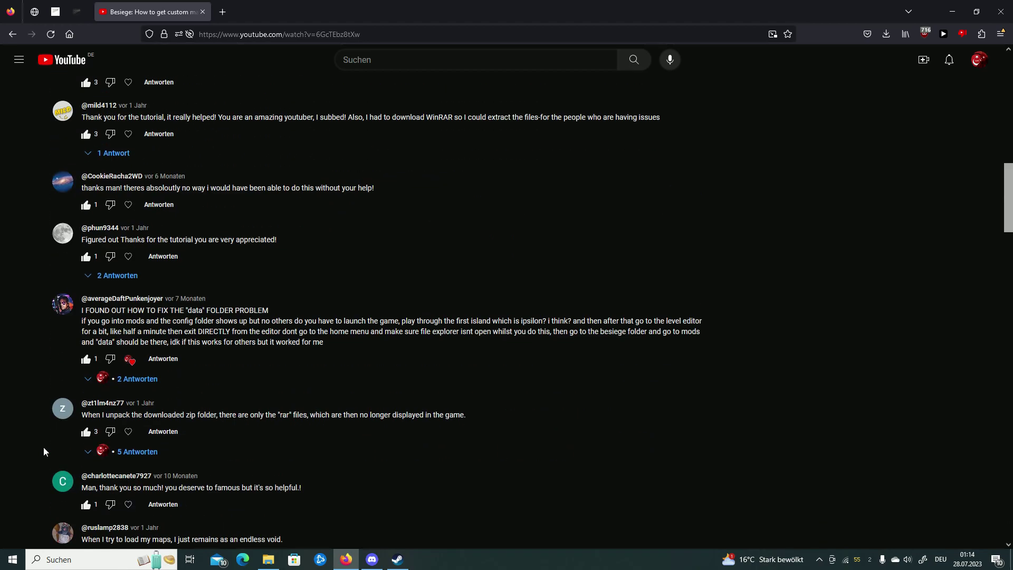
{"action": "scroll", "coordinate": [38, 447], "scroll_direction": "up", "scroll_amount": 5}
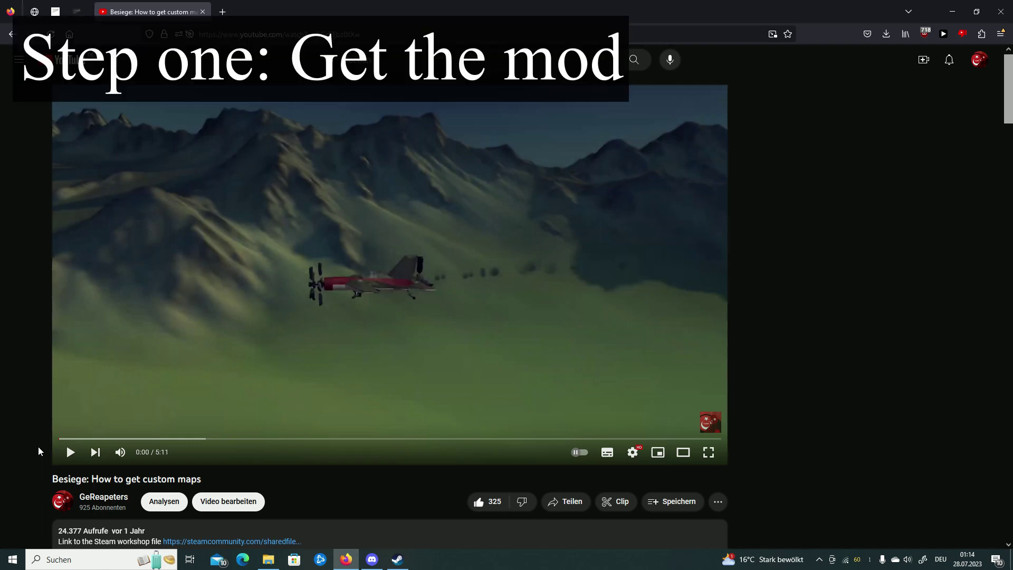
Switch to Steam and search the Besiege Workshop for "besiege custom map"
{"action": "key", "text": "alt+Tab"}
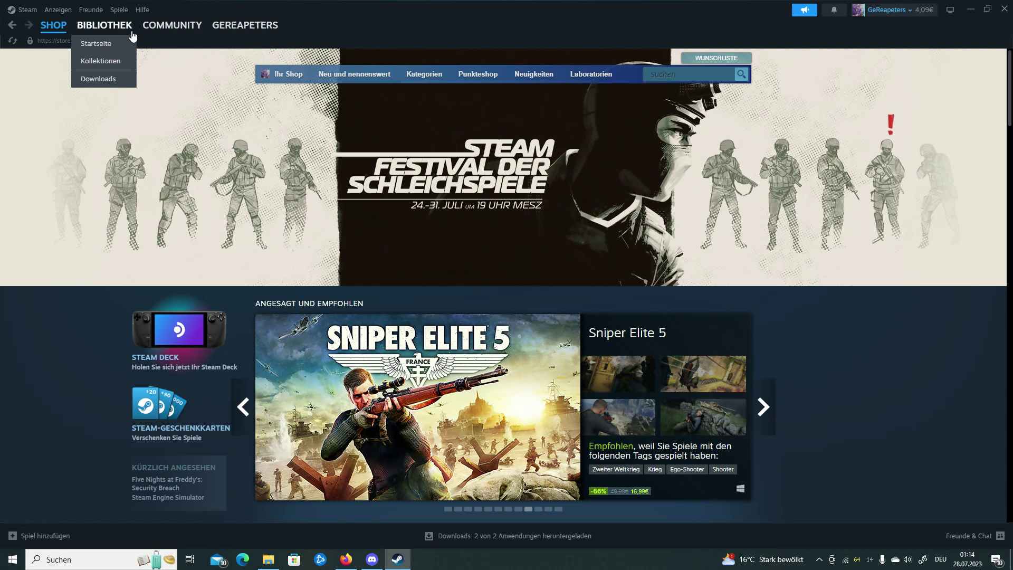
{"action": "left_click", "coordinate": [132, 32]}
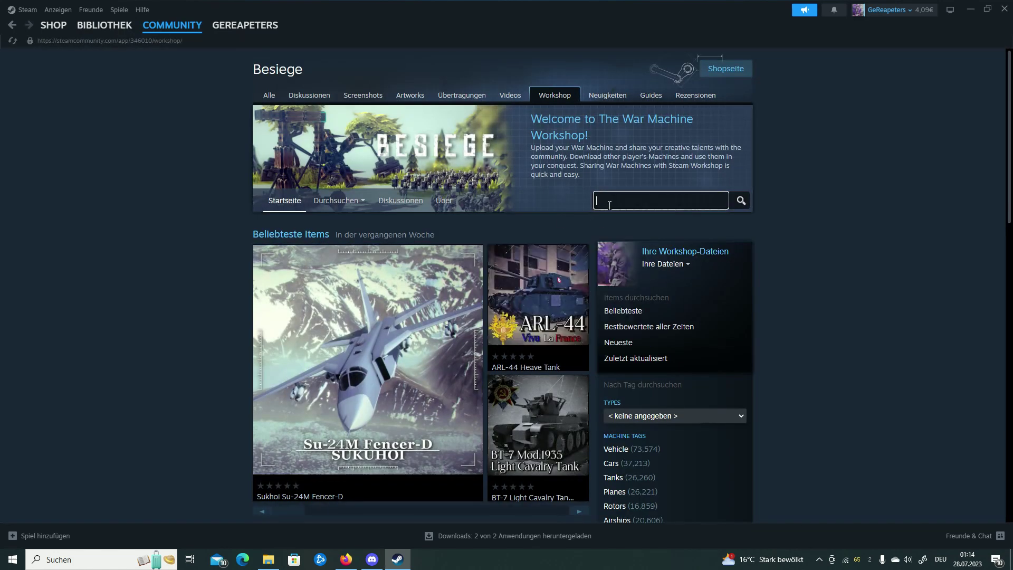
{"action": "type", "text": "besi"}
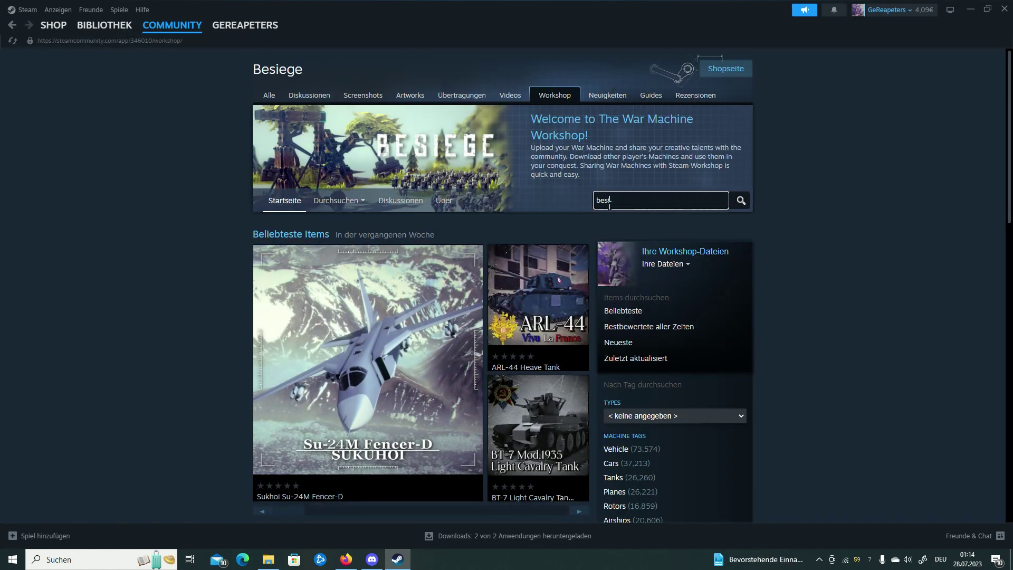
{"action": "type", "text": "ege custom map"}
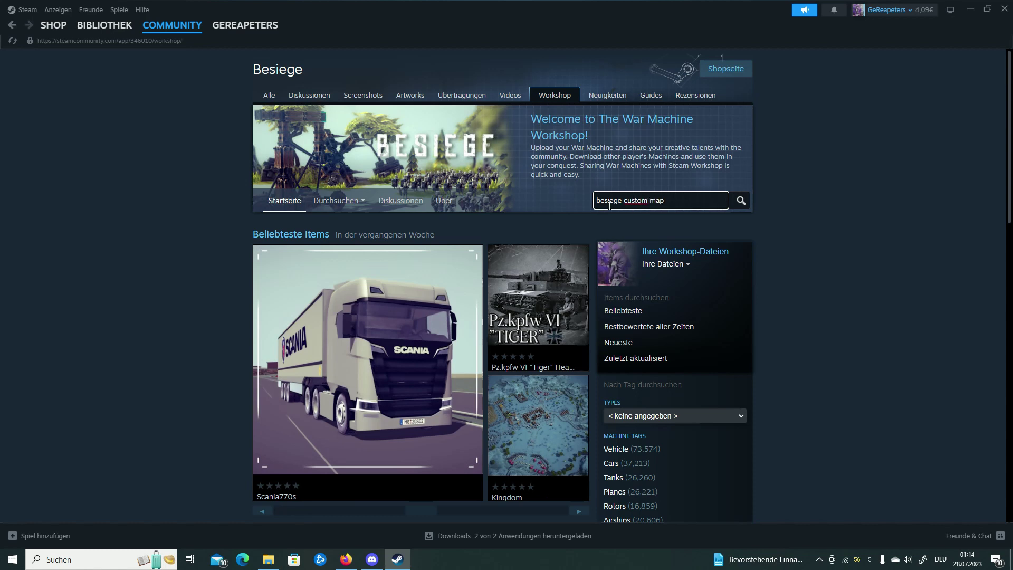
{"action": "key", "text": "Return"}
Open the Besiege Custom Scene Mod page from the search results and subscribe to the mod
{"action": "scroll", "coordinate": [211, 249], "scroll_direction": "down", "scroll_amount": 2}
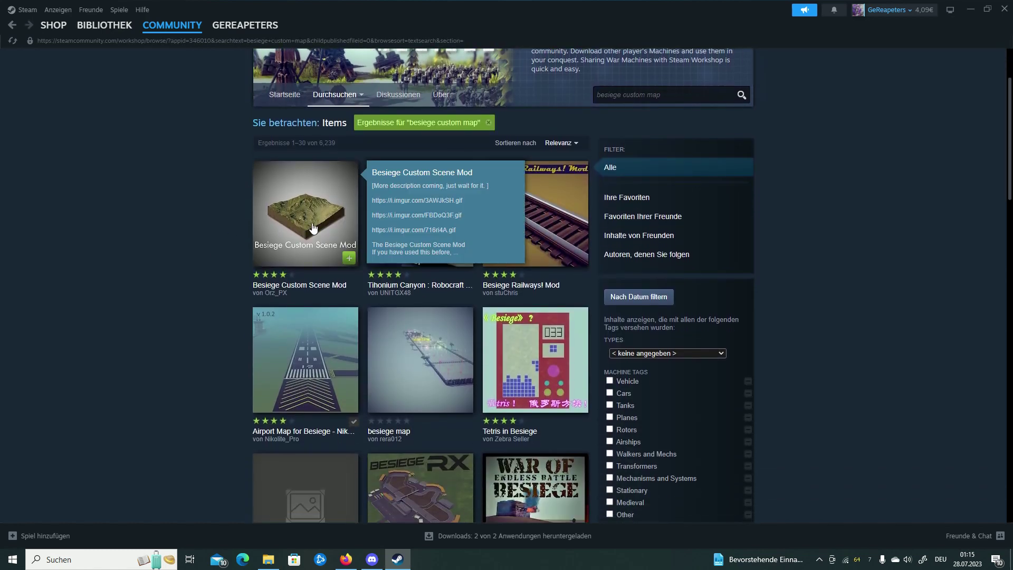
{"action": "left_click", "coordinate": [301, 264]}
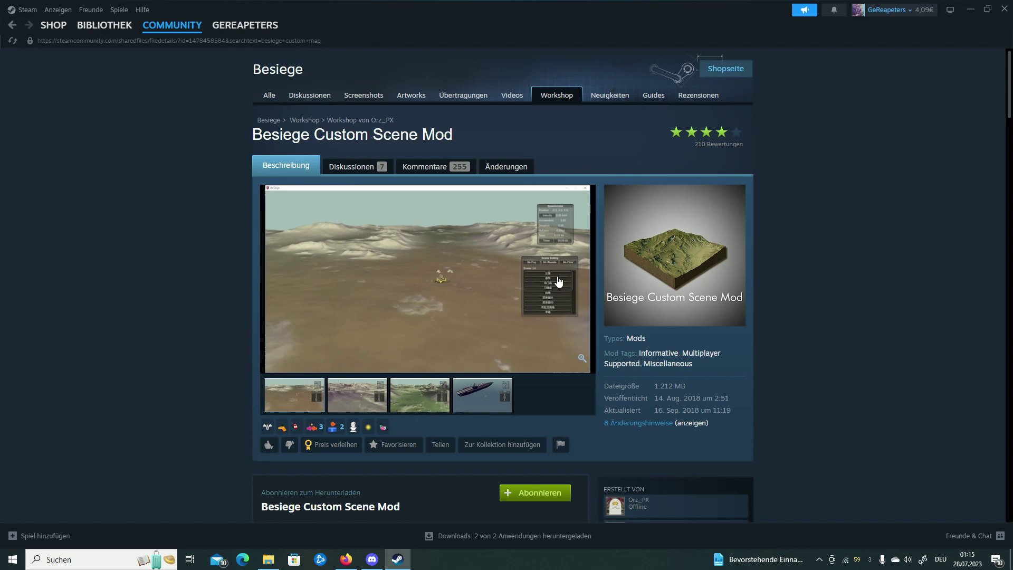
{"action": "scroll", "coordinate": [665, 359], "scroll_direction": "down", "scroll_amount": 3}
{"action": "scroll", "coordinate": [663, 350], "scroll_direction": "up", "scroll_amount": 3}
{"action": "scroll", "coordinate": [506, 185], "scroll_direction": "down", "scroll_amount": 5}
{"action": "left_click", "coordinate": [554, 232]}
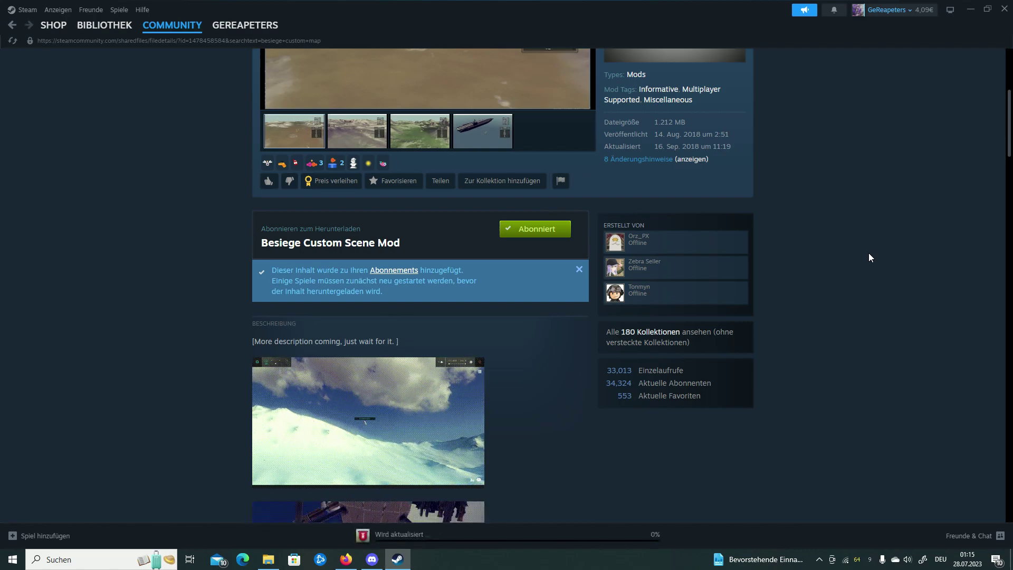
Examine the mod description's language support, included features, usage shortcuts and instructions for installing new terrains
{"action": "scroll", "coordinate": [860, 316], "scroll_direction": "down", "scroll_amount": 13}
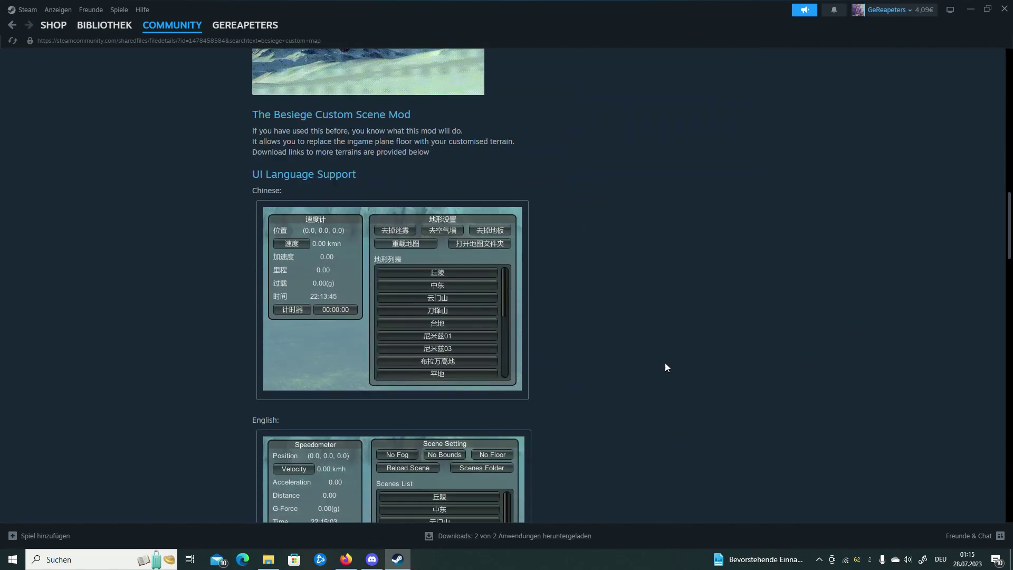
{"action": "scroll", "coordinate": [665, 363], "scroll_direction": "down", "scroll_amount": 2}
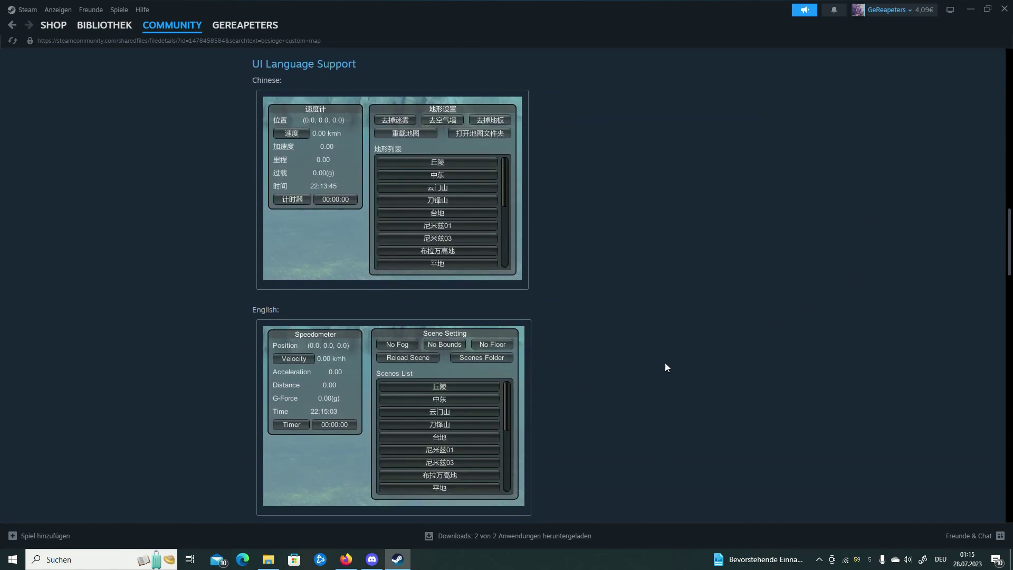
{"action": "scroll", "coordinate": [665, 362], "scroll_direction": "down", "scroll_amount": 6}
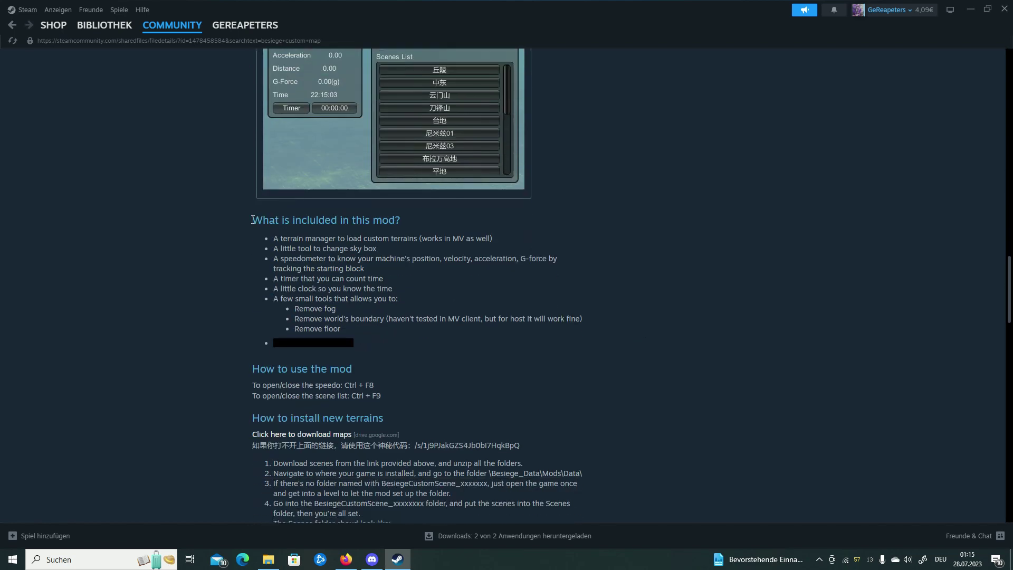
{"action": "left_click_drag", "start_coordinate": [254, 220], "coordinate": [526, 473]}
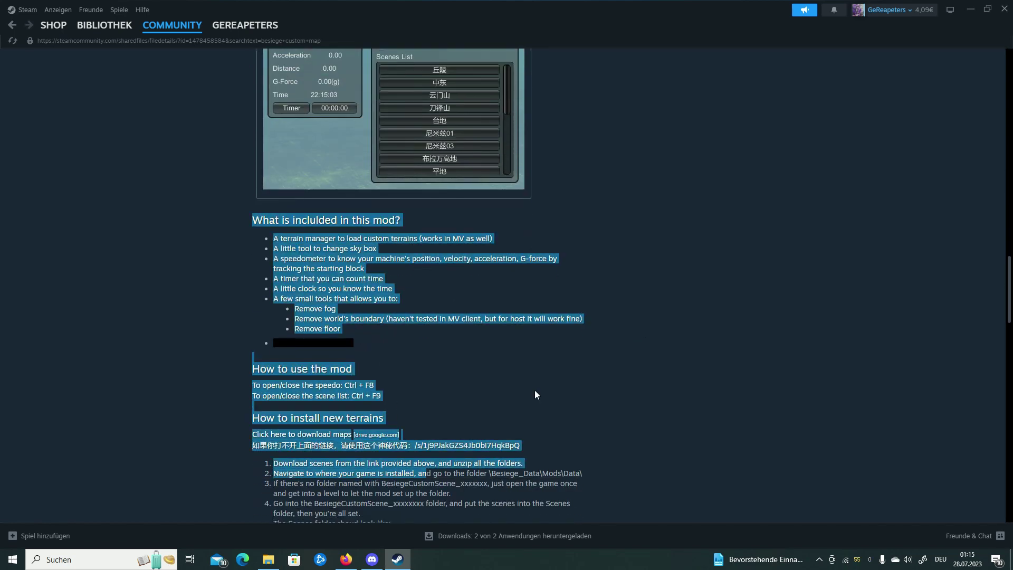
{"action": "left_click", "coordinate": [716, 350]}
{"action": "scroll", "coordinate": [714, 351], "scroll_direction": "down", "scroll_amount": 2}
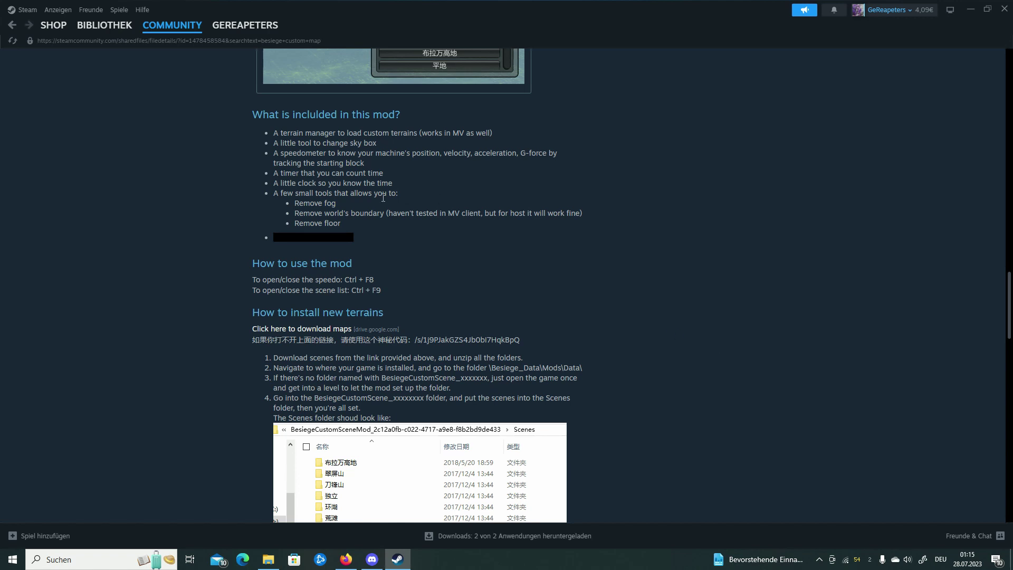
{"action": "left_click_drag", "start_coordinate": [247, 118], "coordinate": [569, 417]}
{"action": "left_click", "coordinate": [629, 350]}
{"action": "scroll", "coordinate": [629, 350], "scroll_direction": "down", "scroll_amount": 2}
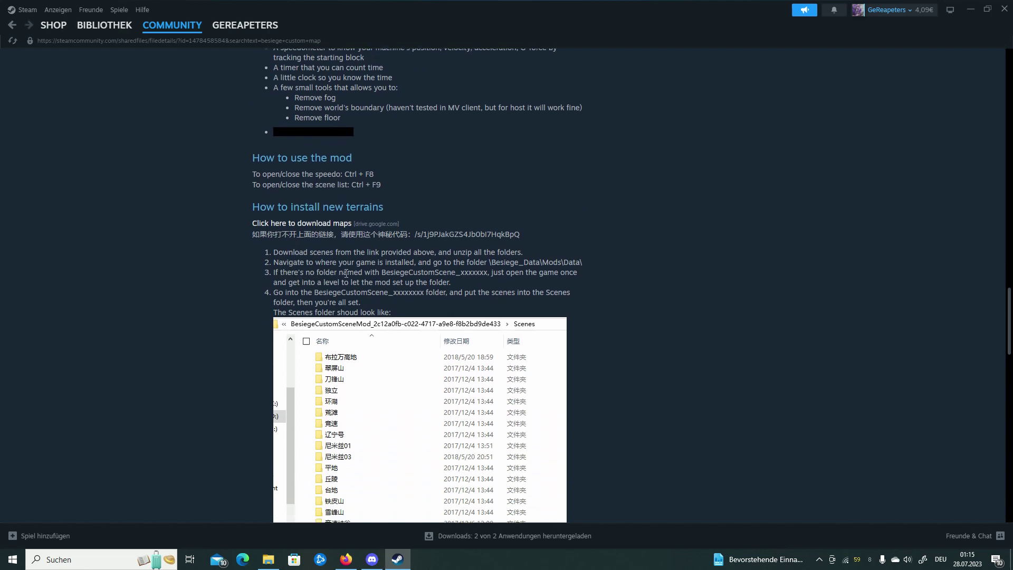
{"action": "left_click_drag", "start_coordinate": [382, 272], "coordinate": [458, 272]}
{"action": "left_click", "coordinate": [609, 276]}
{"action": "scroll", "coordinate": [641, 277], "scroll_direction": "up", "scroll_amount": 5}
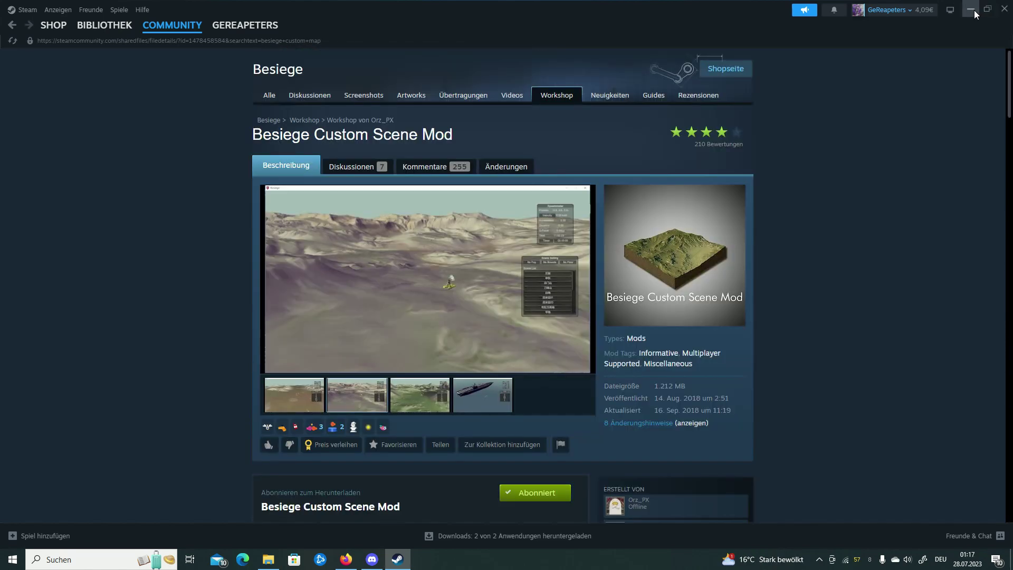
Minimize Steam and the browser, and launch Besiege from the Games folder on the desktop
{"action": "left_click", "coordinate": [974, 11]}
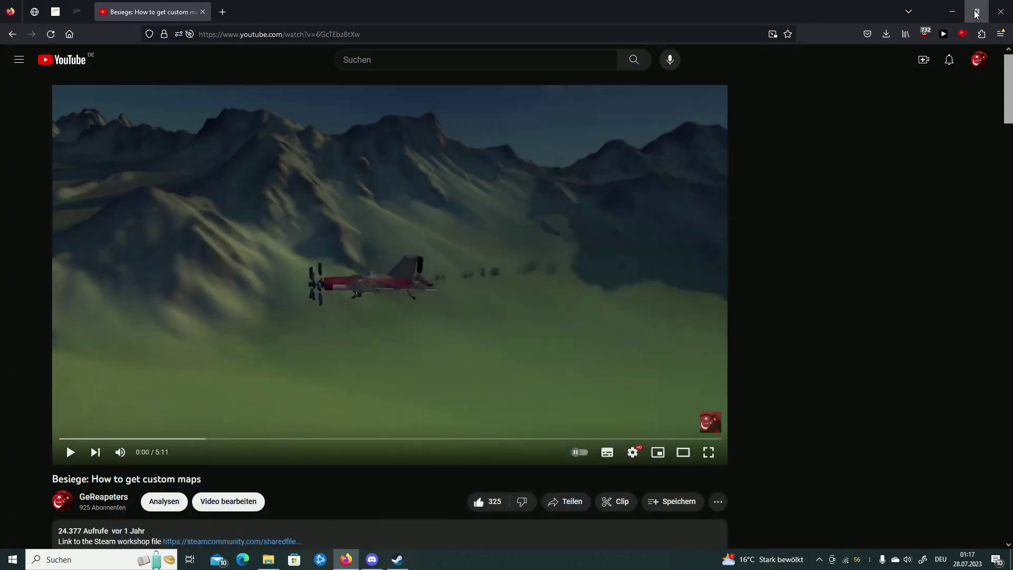
{"action": "left_click", "coordinate": [950, 16]}
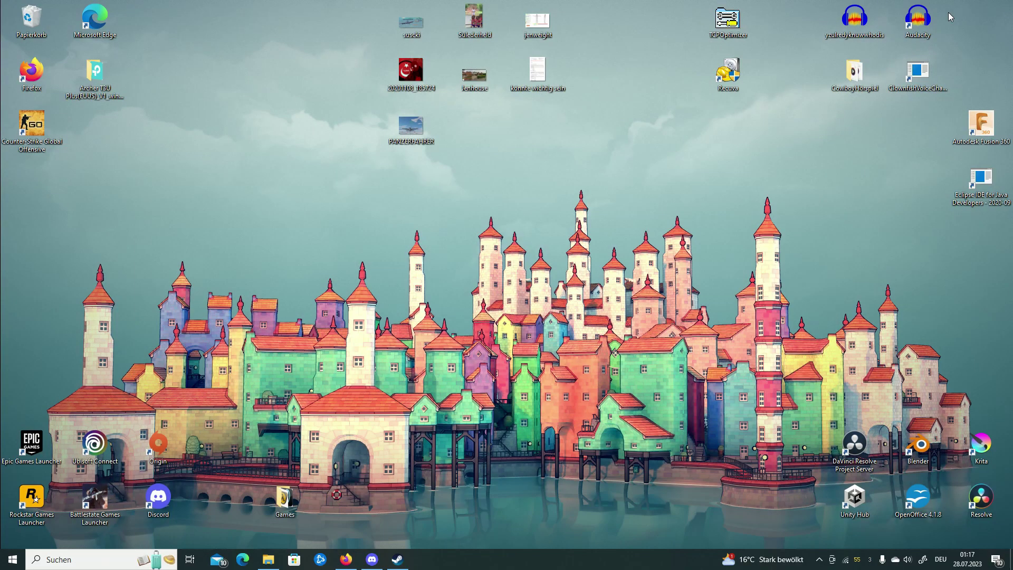
{"action": "double_click", "coordinate": [284, 498]}
{"action": "double_click", "coordinate": [643, 245]}
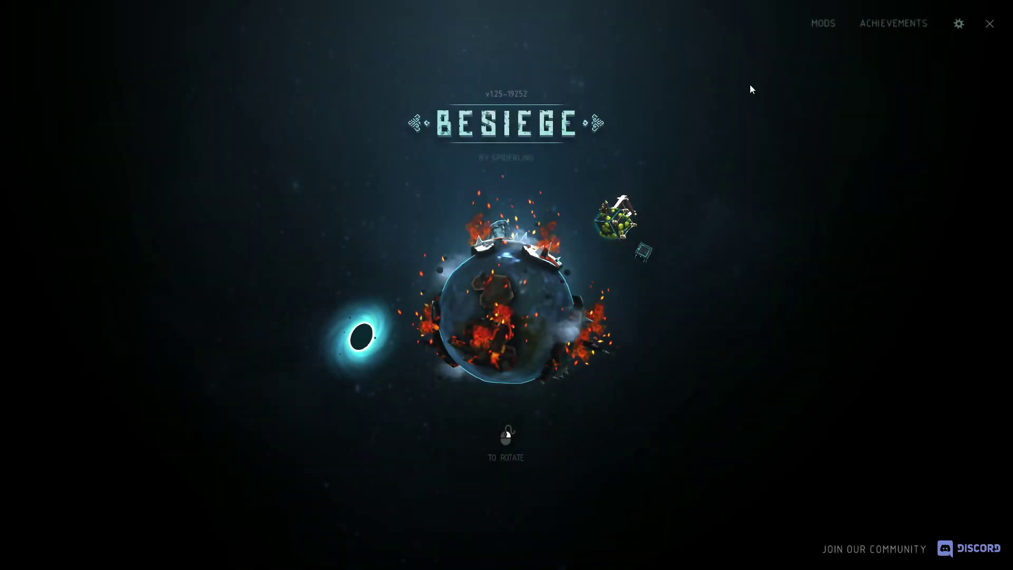
Turn on the Besiege Custom Scene Mod in the mod loader and enter a level from the main menu
{"action": "left_click", "coordinate": [812, 28]}
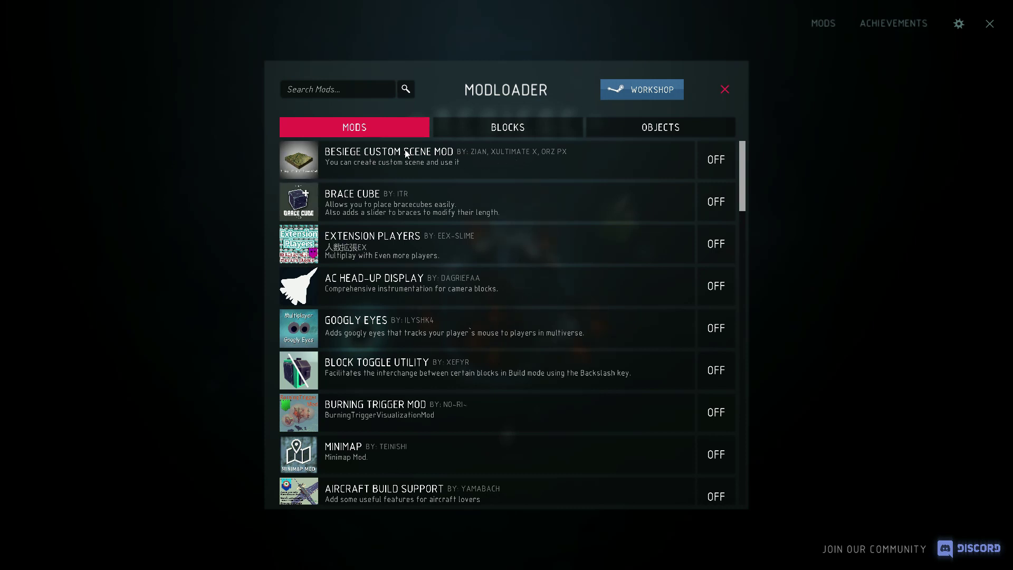
{"action": "left_click", "coordinate": [716, 159]}
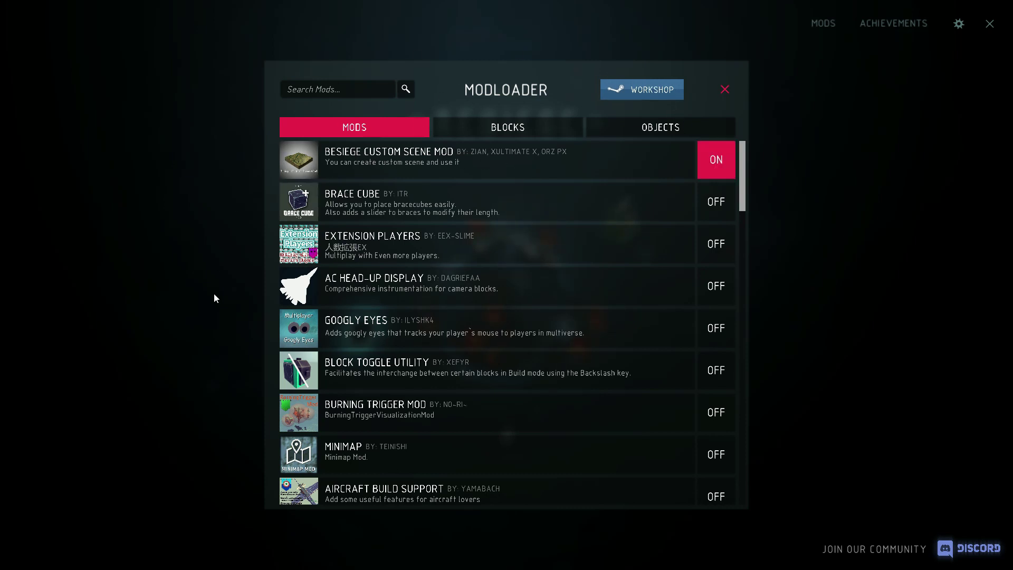
{"action": "left_click", "coordinate": [725, 90]}
{"action": "left_click", "coordinate": [506, 296]}
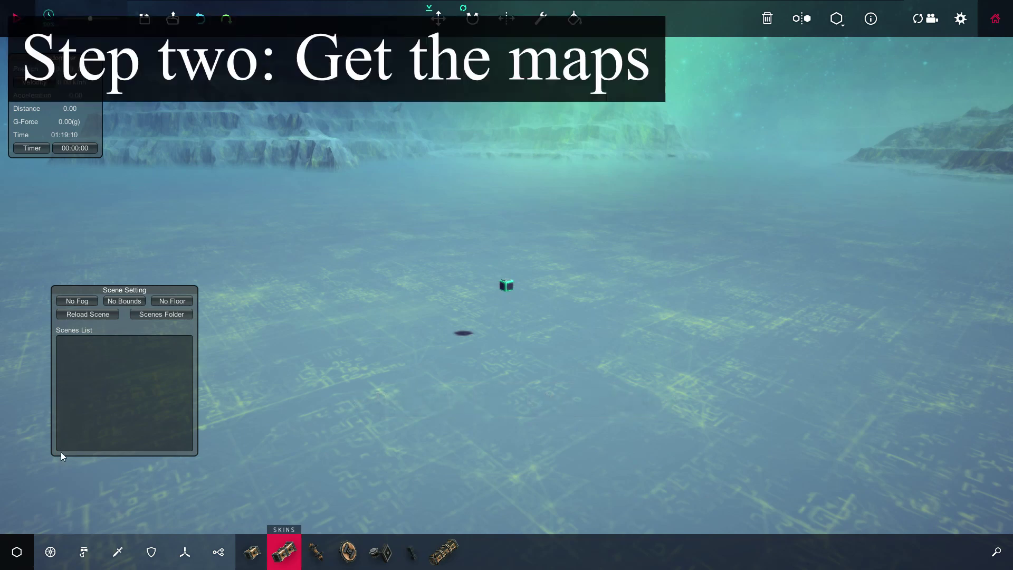
Return to the Steam mod page, follow its map download link and open the Custom Scenes(English) folder in Google Drive
{"action": "key", "text": "Escape"}
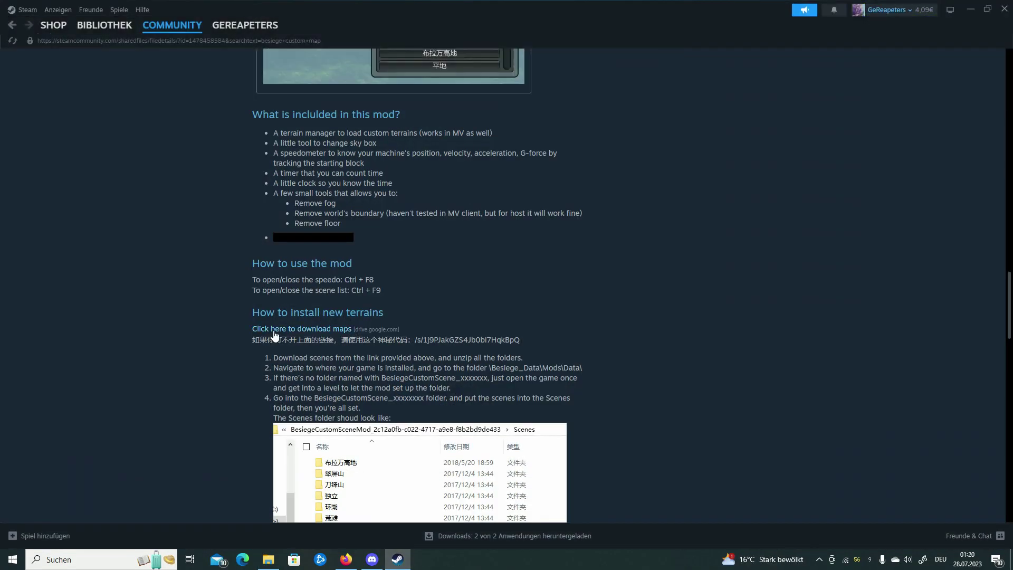
{"action": "left_click", "coordinate": [273, 330]}
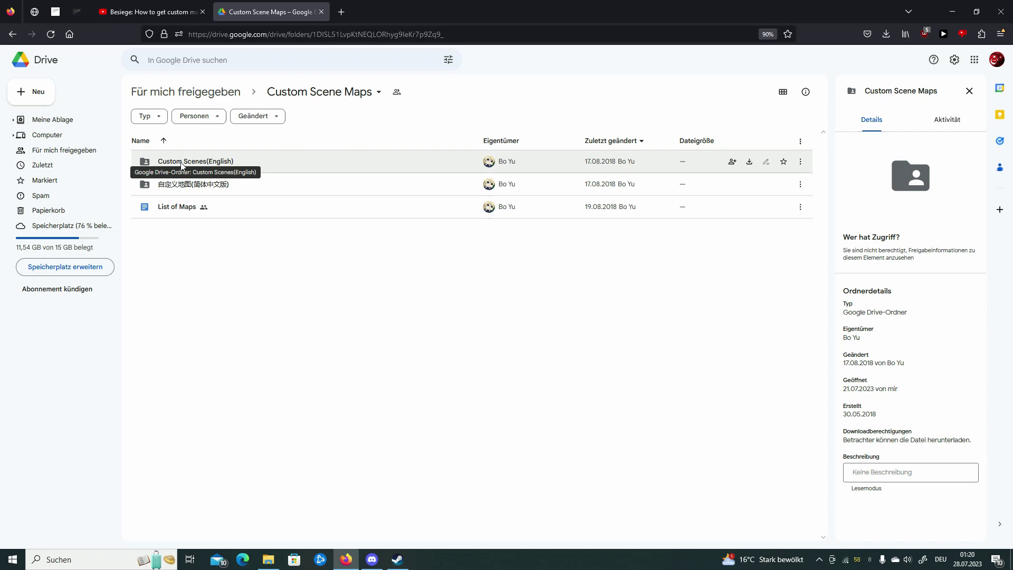
{"action": "double_click", "coordinate": [210, 163]}
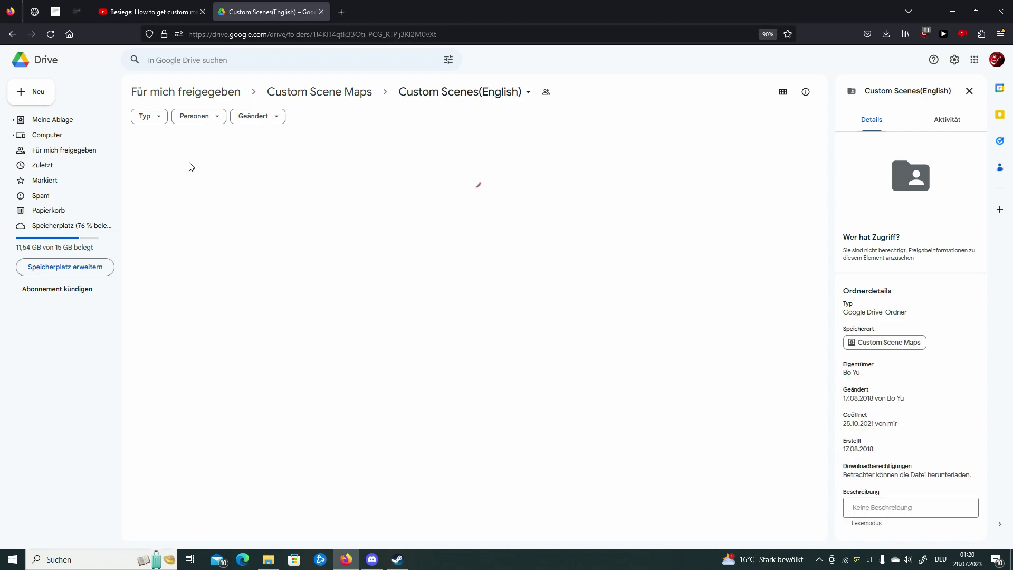
Select all map archives from Aircrafter Carrier Liaoning.rar to USS Nimitz CVN-68.rar and download them together
{"action": "scroll", "coordinate": [225, 264], "scroll_direction": "down", "scroll_amount": 3}
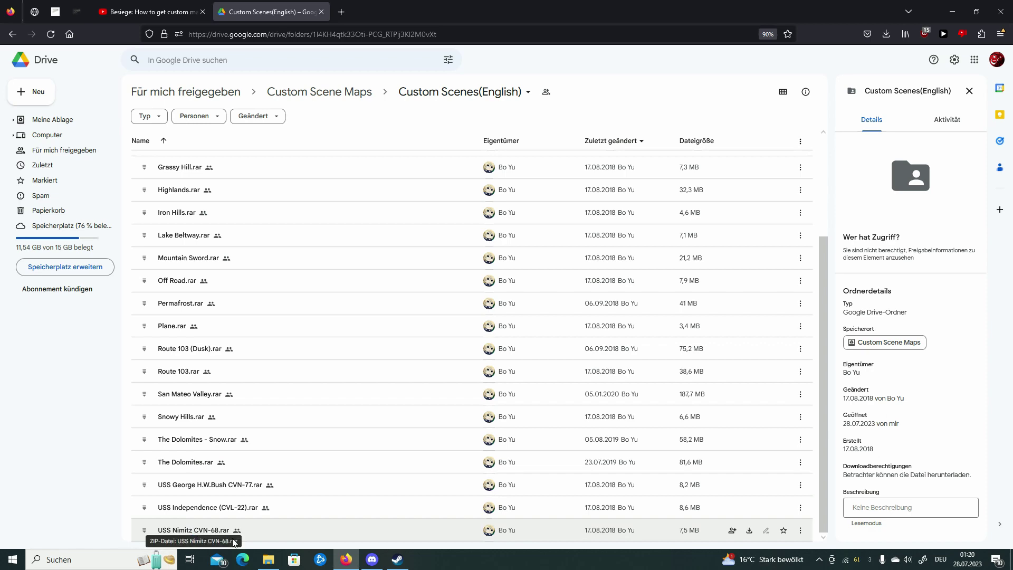
{"action": "scroll", "coordinate": [240, 535], "scroll_direction": "up", "scroll_amount": 3}
{"action": "left_click", "coordinate": [429, 162]}
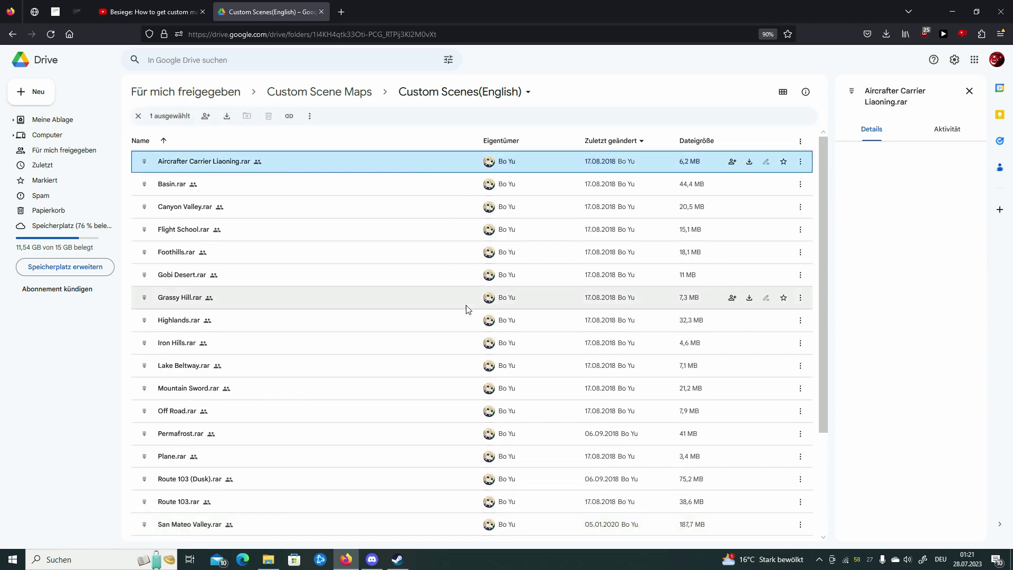
{"action": "scroll", "coordinate": [438, 421], "scroll_direction": "down", "scroll_amount": 3}
{"action": "left_click", "coordinate": [388, 529], "text": "shift"}
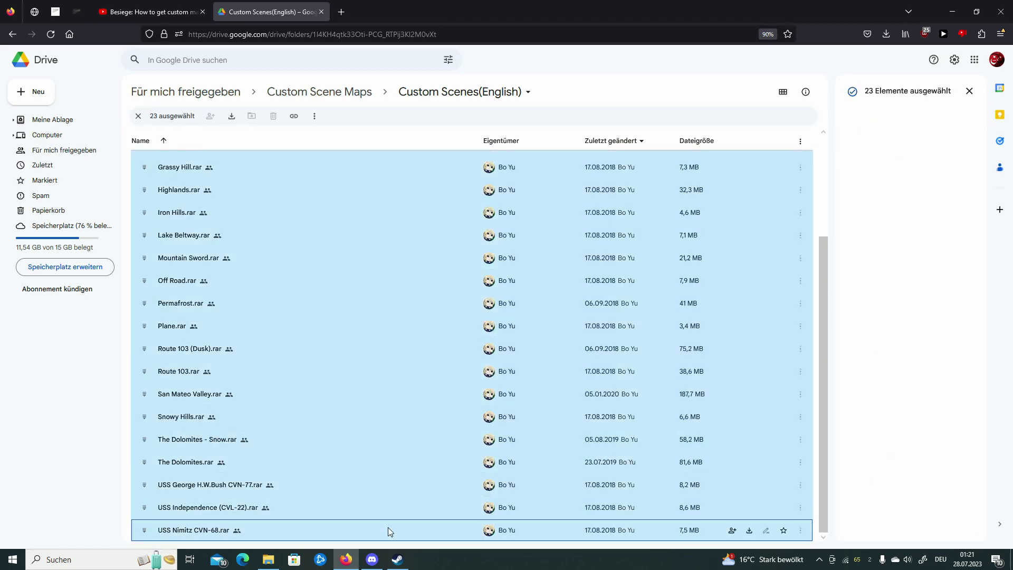
{"action": "scroll", "coordinate": [469, 485], "scroll_direction": "up", "scroll_amount": 3}
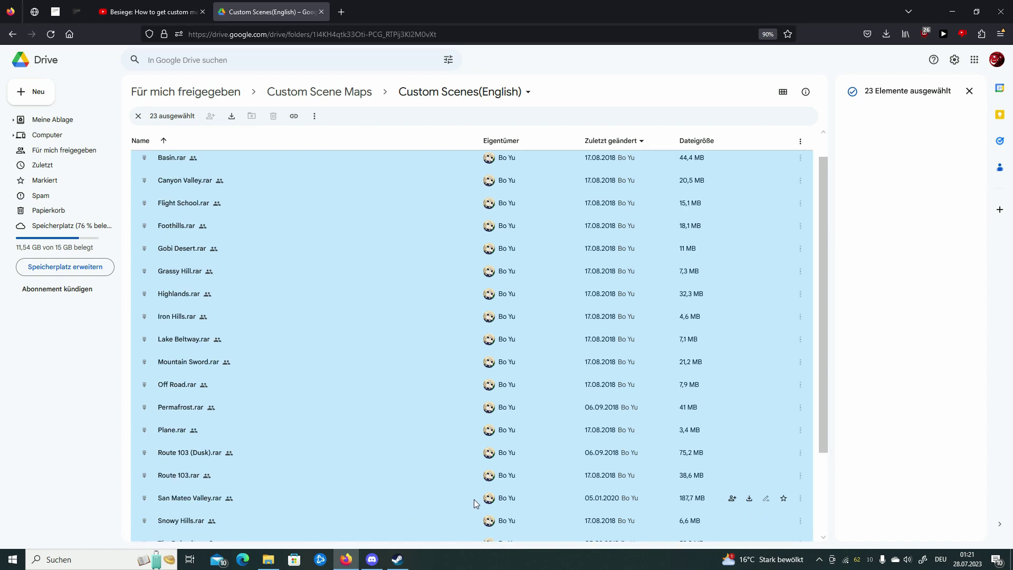
{"action": "scroll", "coordinate": [401, 364], "scroll_direction": "down", "scroll_amount": 3}
{"action": "scroll", "coordinate": [669, 321], "scroll_direction": "up", "scroll_amount": 3}
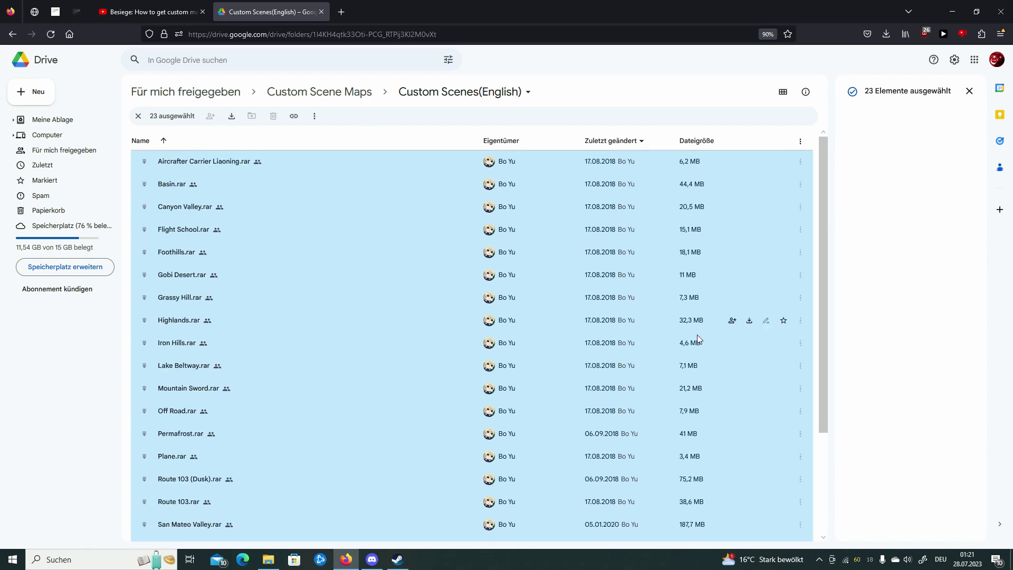
{"action": "right_click", "coordinate": [379, 207]}
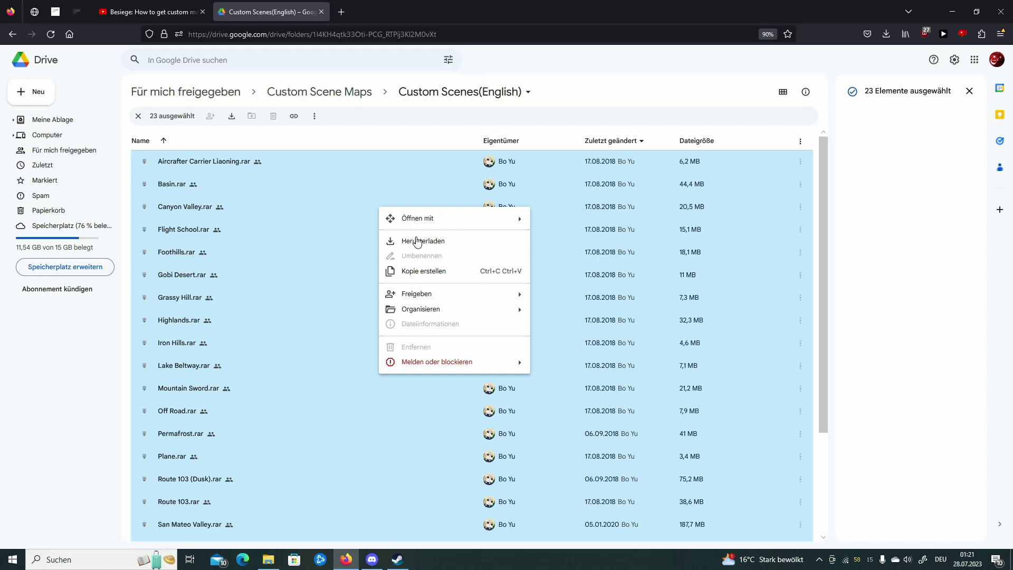
{"action": "left_click", "coordinate": [418, 243]}
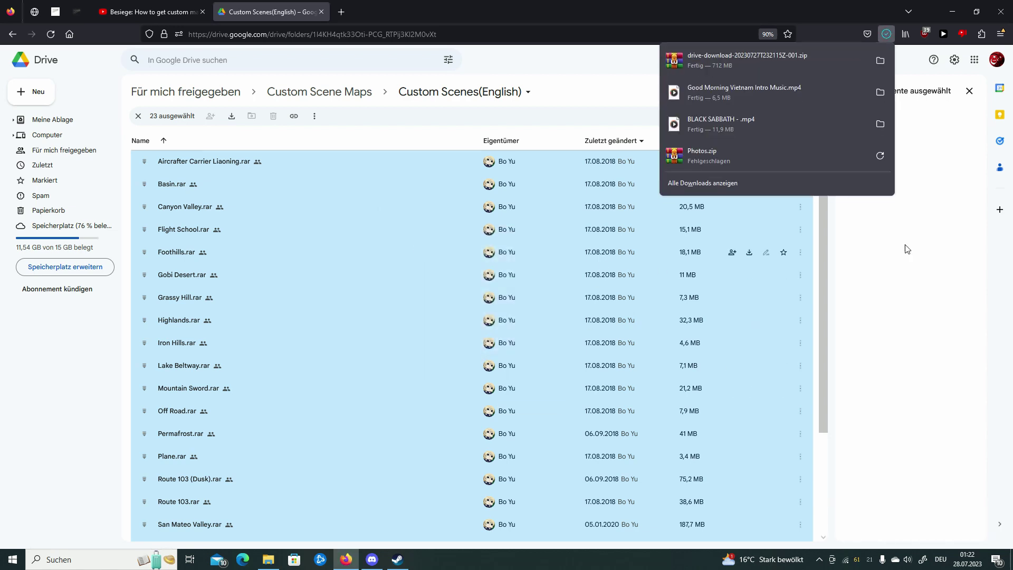
{"action": "left_click", "coordinate": [934, 274]}
{"action": "scroll", "coordinate": [398, 358], "scroll_direction": "down", "scroll_amount": 2}
{"action": "scroll", "coordinate": [394, 364], "scroll_direction": "down", "scroll_amount": 1}
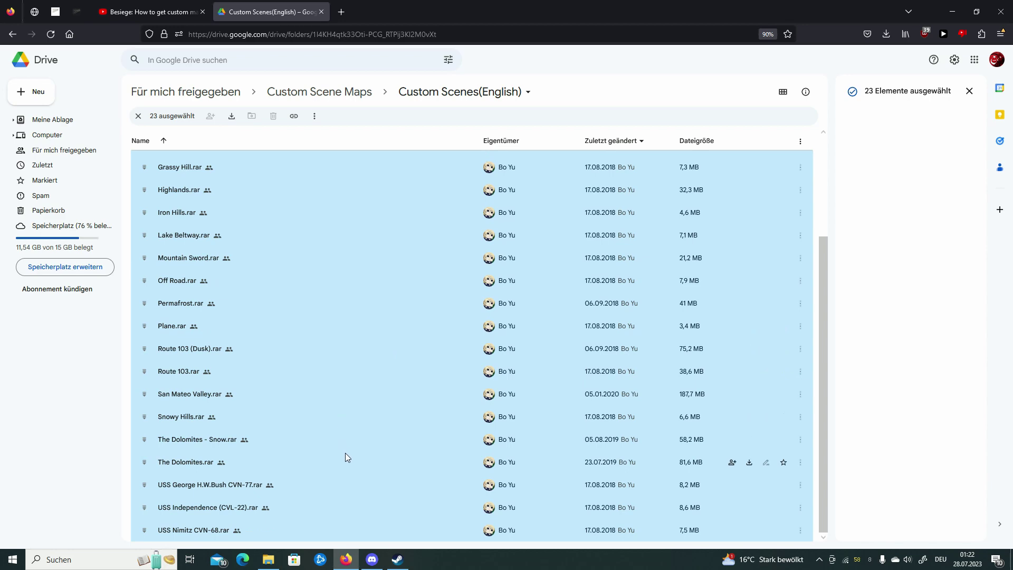
Close the Google Drive page and cut the drive-download-20230727T232115Z-001 archive from the Downloads folder in File Explorer
{"action": "left_click", "coordinate": [323, 12]}
{"action": "left_click", "coordinate": [268, 560]}
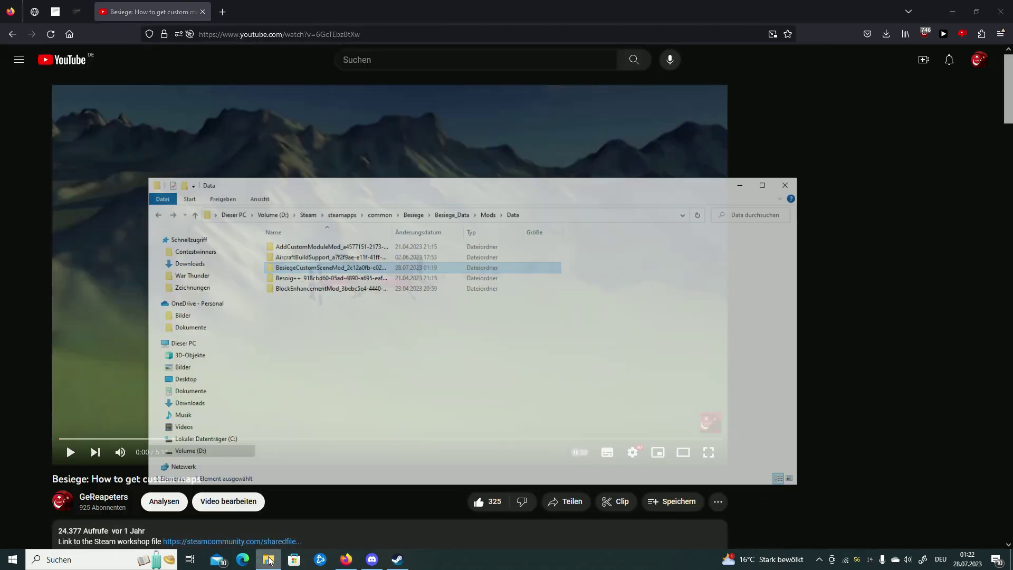
{"action": "left_click", "coordinate": [181, 242]}
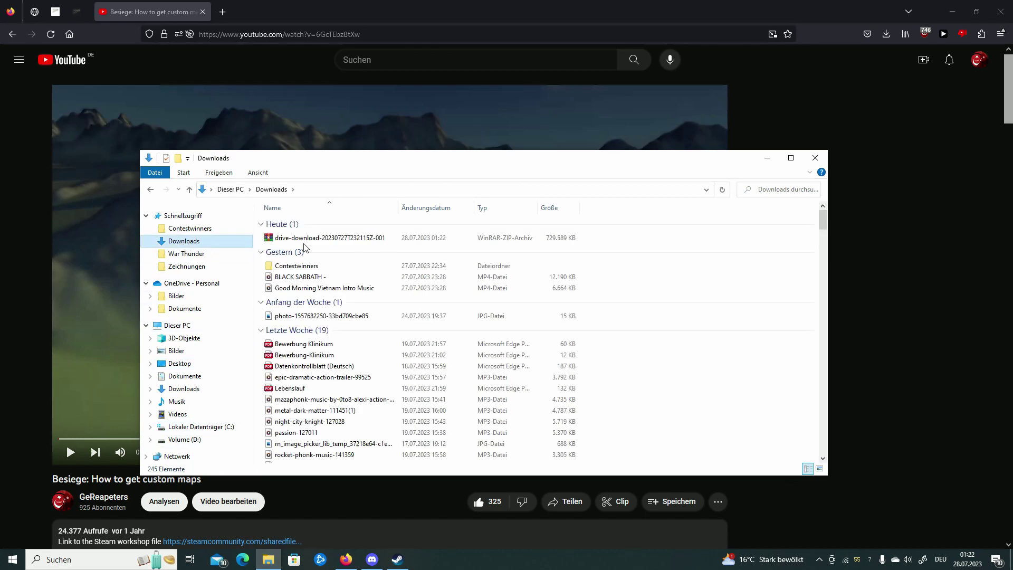
{"action": "right_click", "coordinate": [305, 244]}
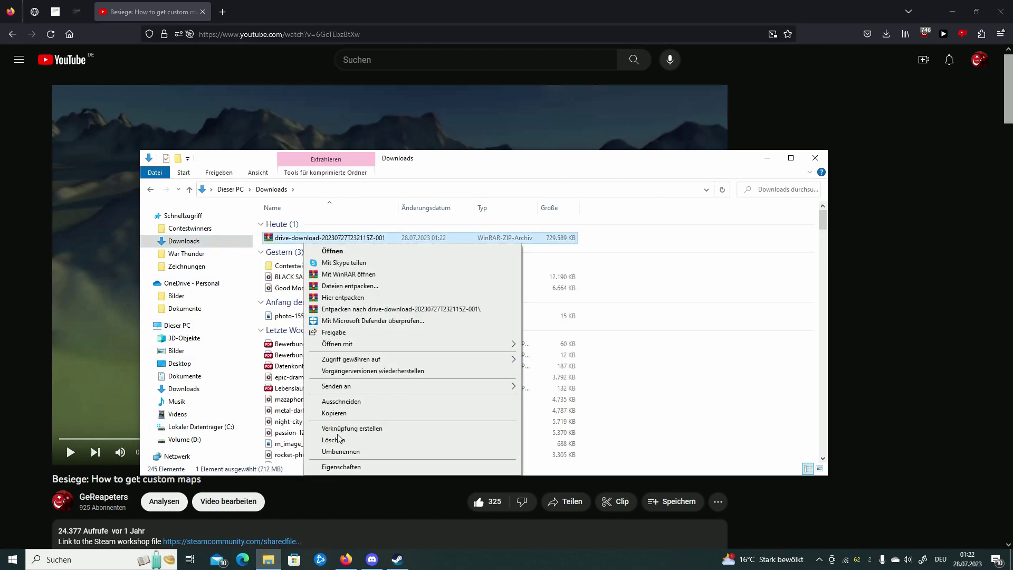
{"action": "left_click", "coordinate": [341, 402]}
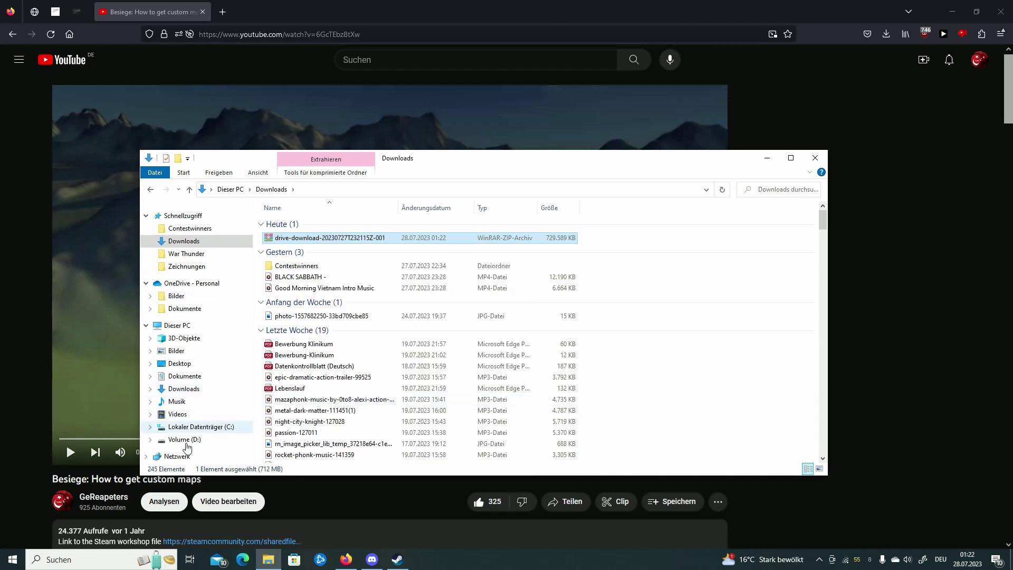
Go to the Steam folder on Volume (D:) and open steamapps, common, Besiege and Besiege_Data in turn
{"action": "left_click", "coordinate": [184, 439]}
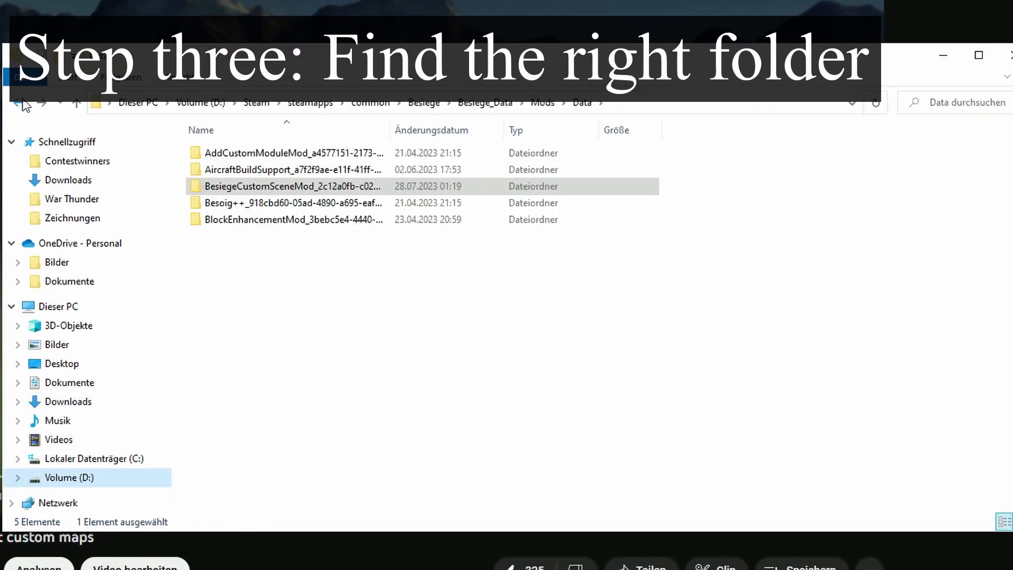
{"action": "left_click", "coordinate": [238, 188]}
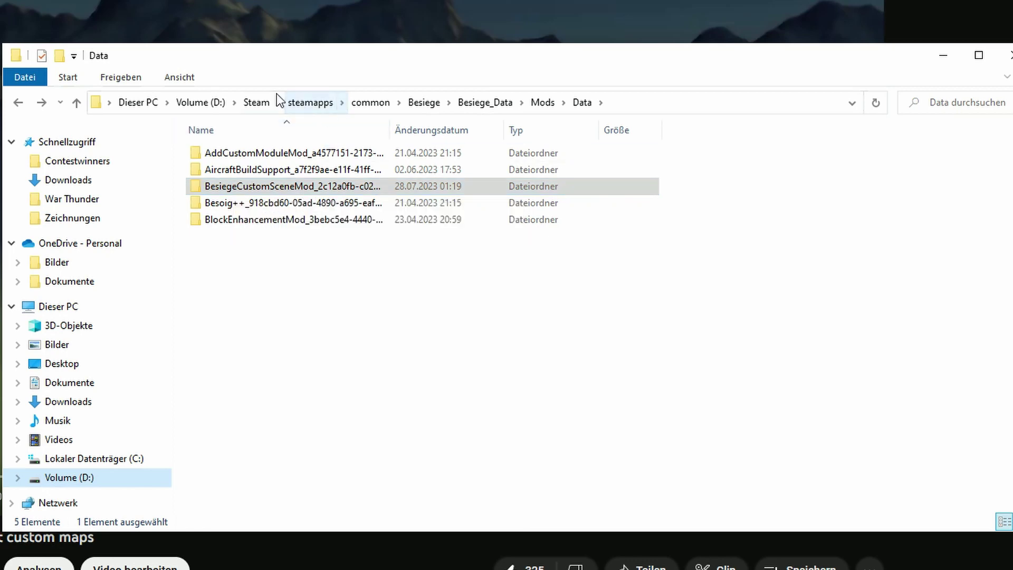
{"action": "left_click", "coordinate": [262, 98]}
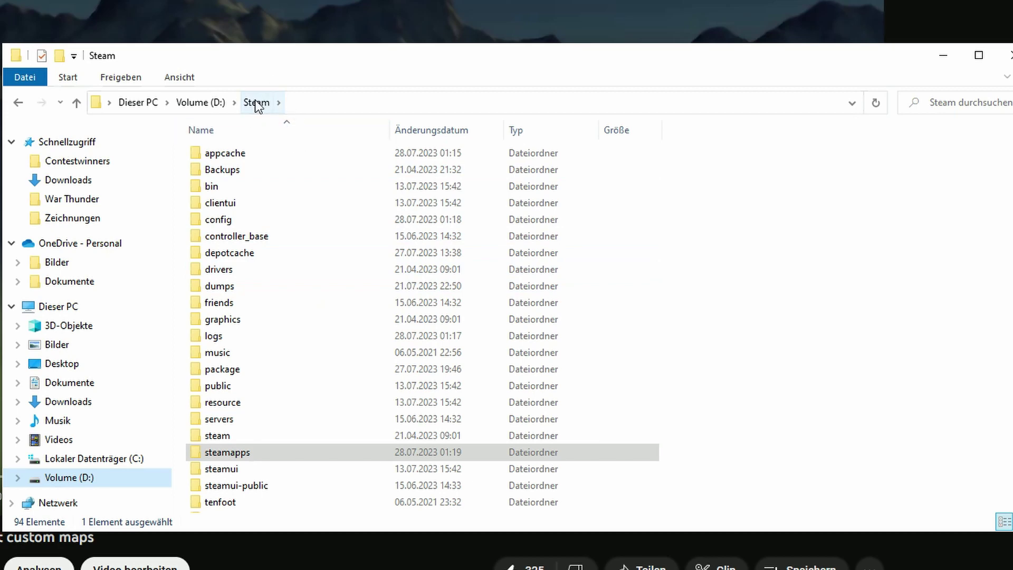
{"action": "double_click", "coordinate": [243, 457]}
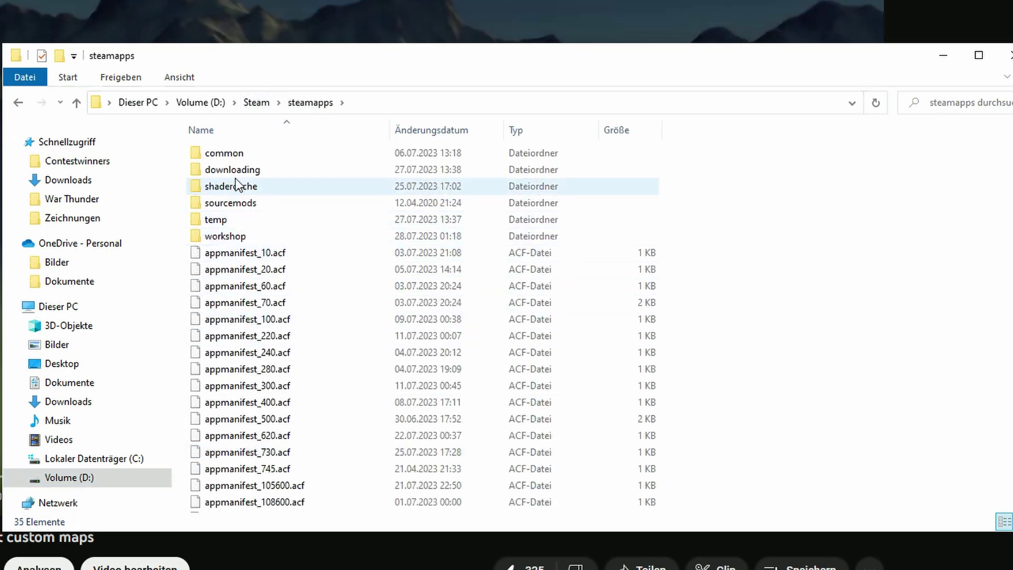
{"action": "double_click", "coordinate": [237, 155]}
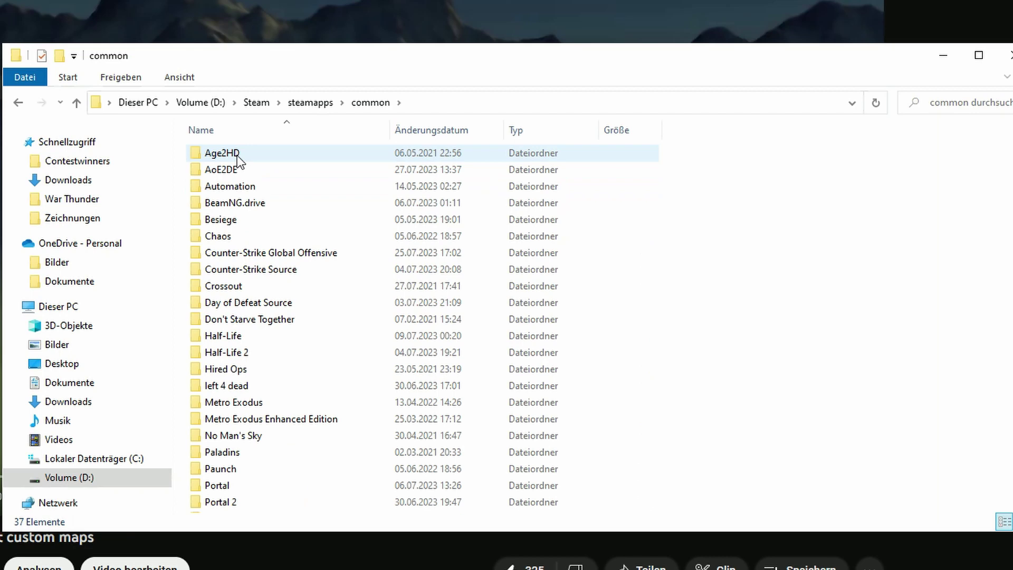
{"action": "double_click", "coordinate": [241, 219]}
{"action": "double_click", "coordinate": [232, 287]}
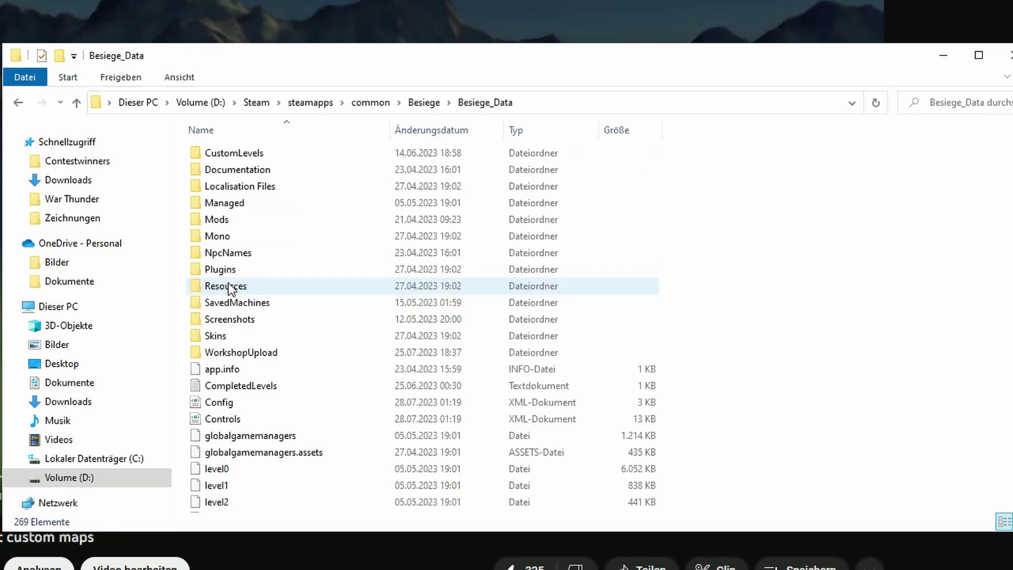
Paste the cut archive into the Scenes folder of the BesiegeCustomSceneMod data folder, under Mods and Data
{"action": "double_click", "coordinate": [233, 219]}
{"action": "double_click", "coordinate": [225, 189]}
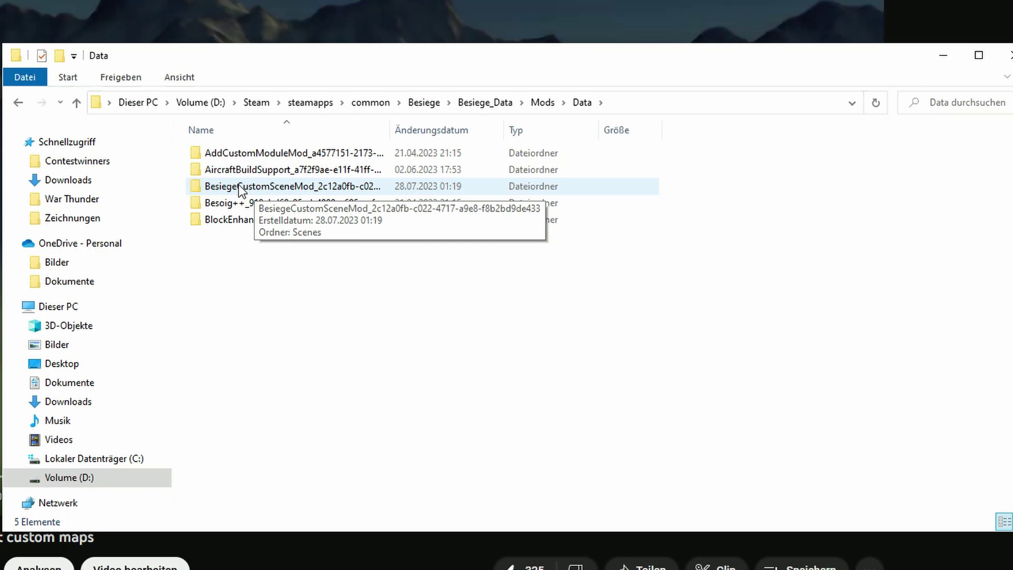
{"action": "double_click", "coordinate": [241, 188]}
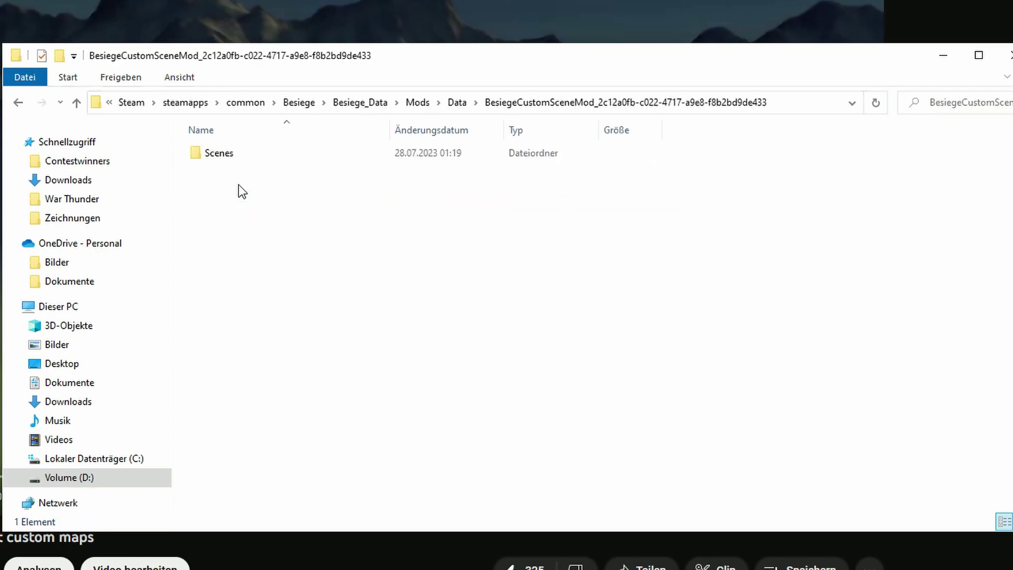
{"action": "double_click", "coordinate": [233, 154]}
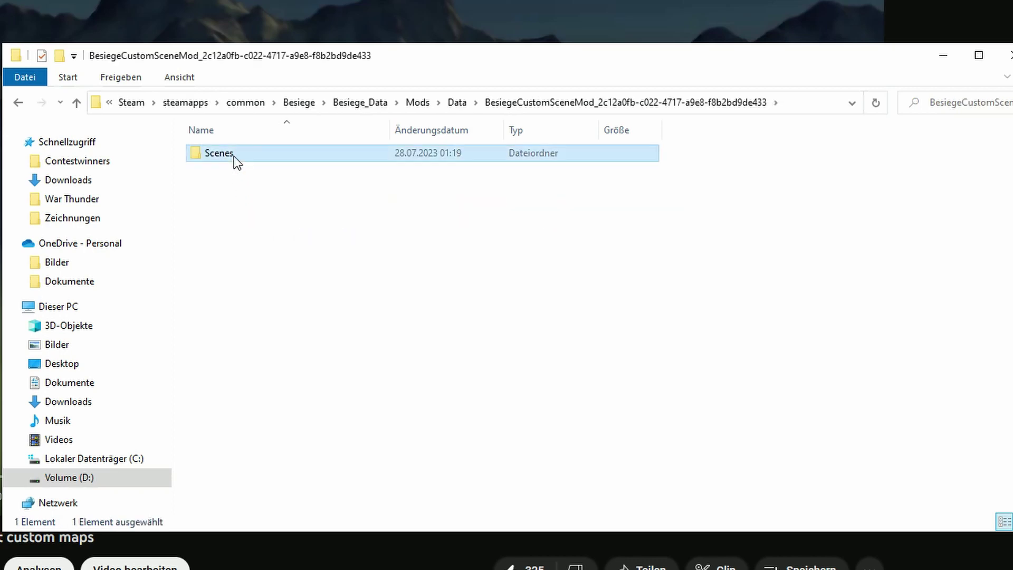
{"action": "right_click", "coordinate": [305, 233]}
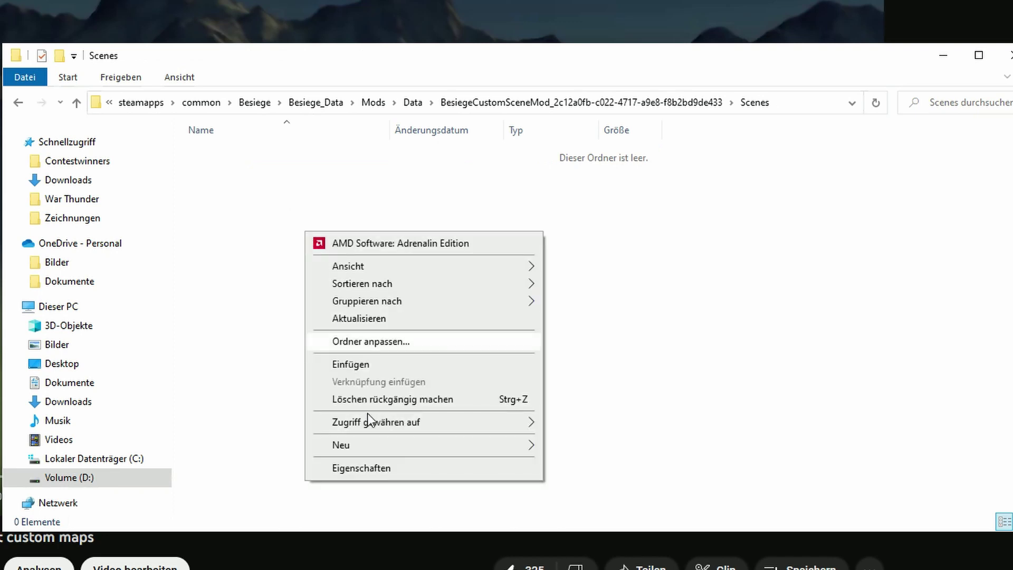
{"action": "left_click", "coordinate": [361, 364]}
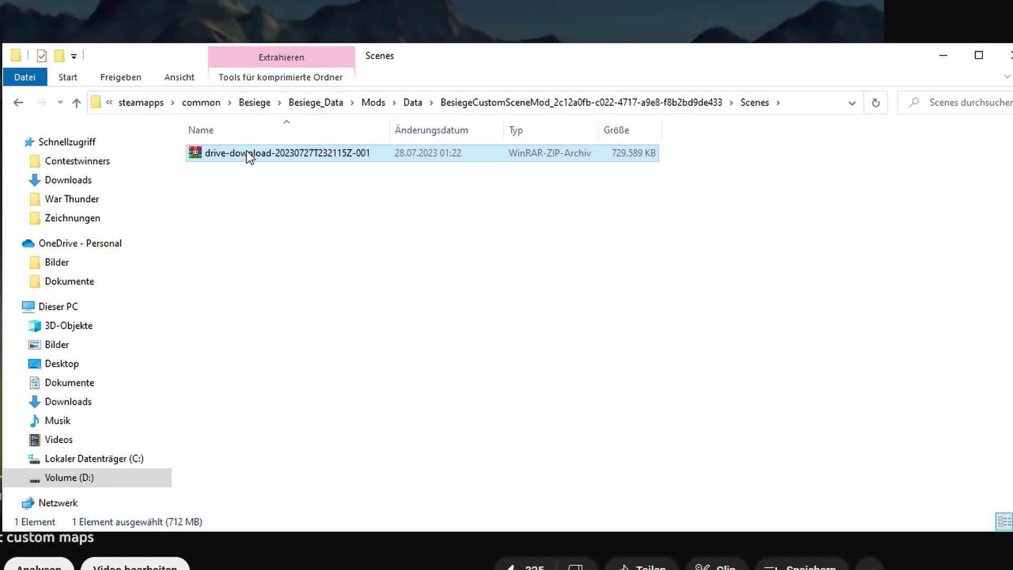
Extract the drive-download archive directly into the Scenes folder and delete the original ZIP archive
{"action": "right_click", "coordinate": [275, 151]}
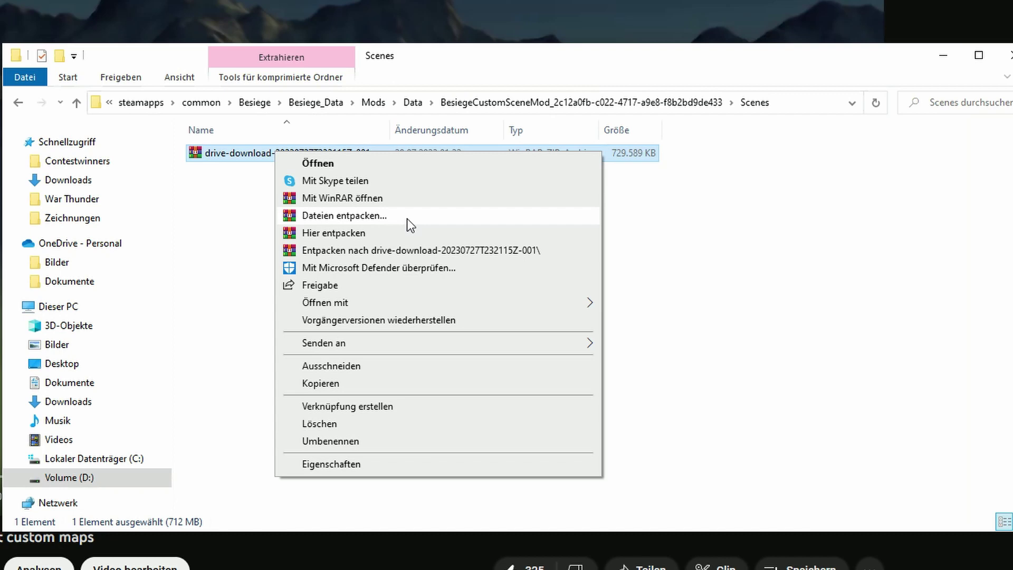
{"action": "left_click", "coordinate": [407, 233]}
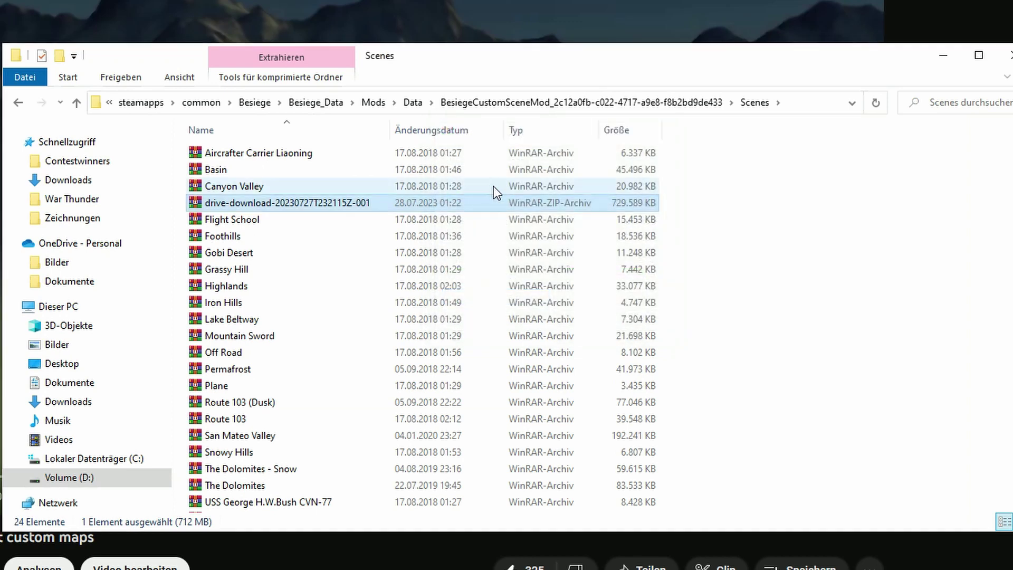
{"action": "key", "text": "Delete"}
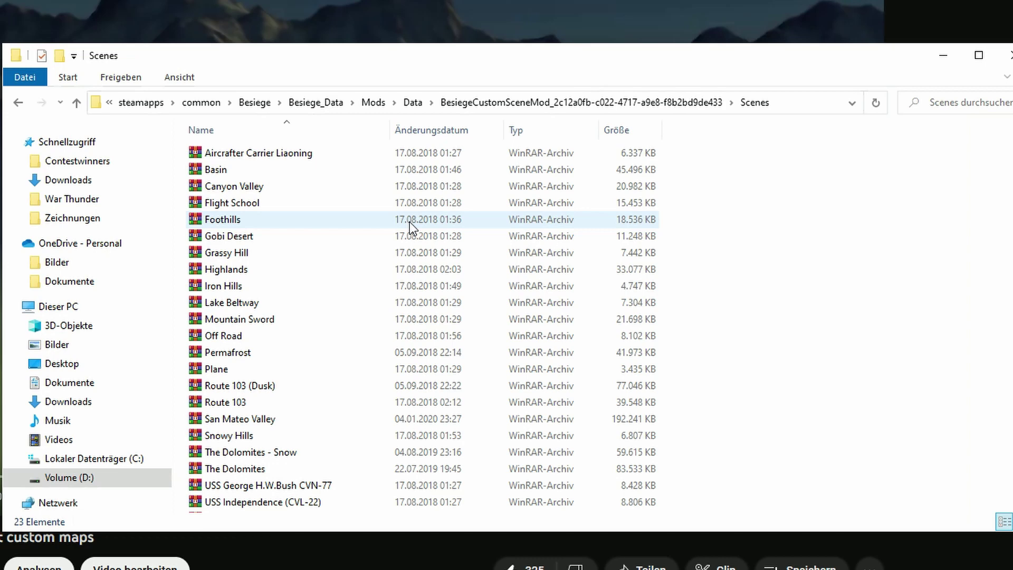
Select all map archives from Aircrafter Carrier Liaoning to USS Nimitz CVN-68 and extract them directly into the Scenes folder
{"action": "left_click", "coordinate": [284, 157]}
{"action": "scroll", "coordinate": [355, 285], "scroll_direction": "down", "scroll_amount": 1}
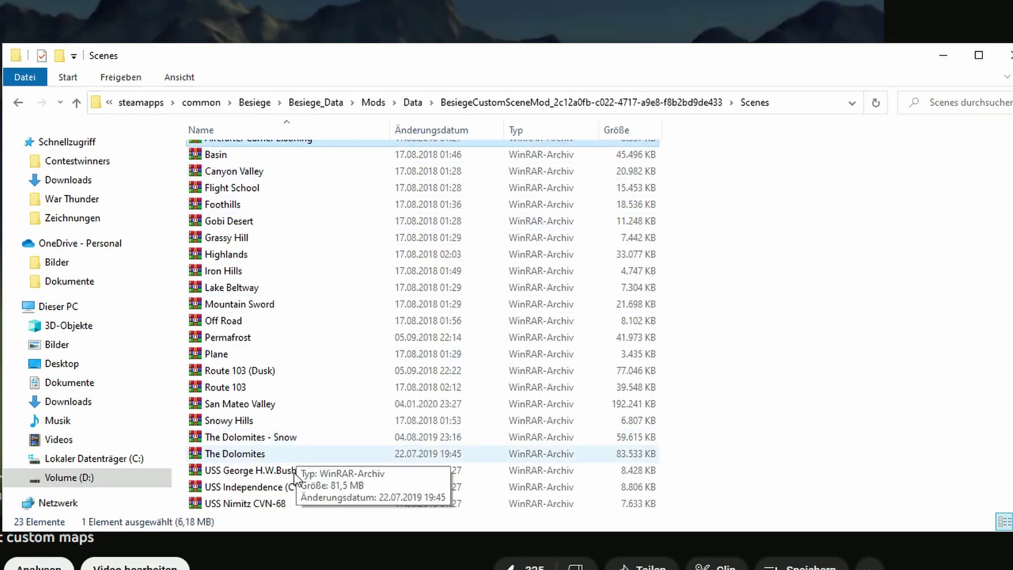
{"action": "scroll", "coordinate": [322, 211], "scroll_direction": "up", "scroll_amount": 1}
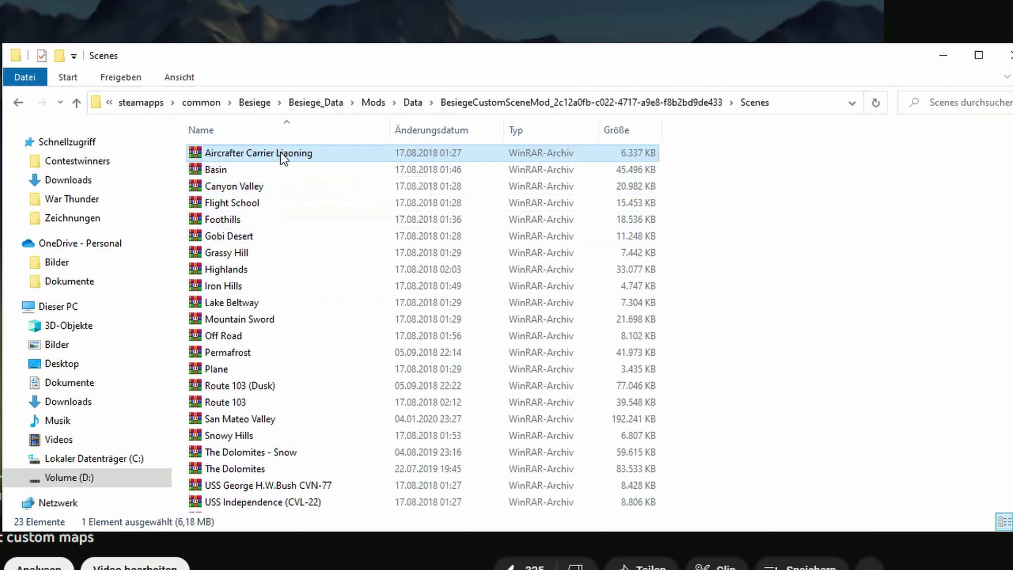
{"action": "scroll", "coordinate": [283, 501], "scroll_direction": "down", "scroll_amount": 1}
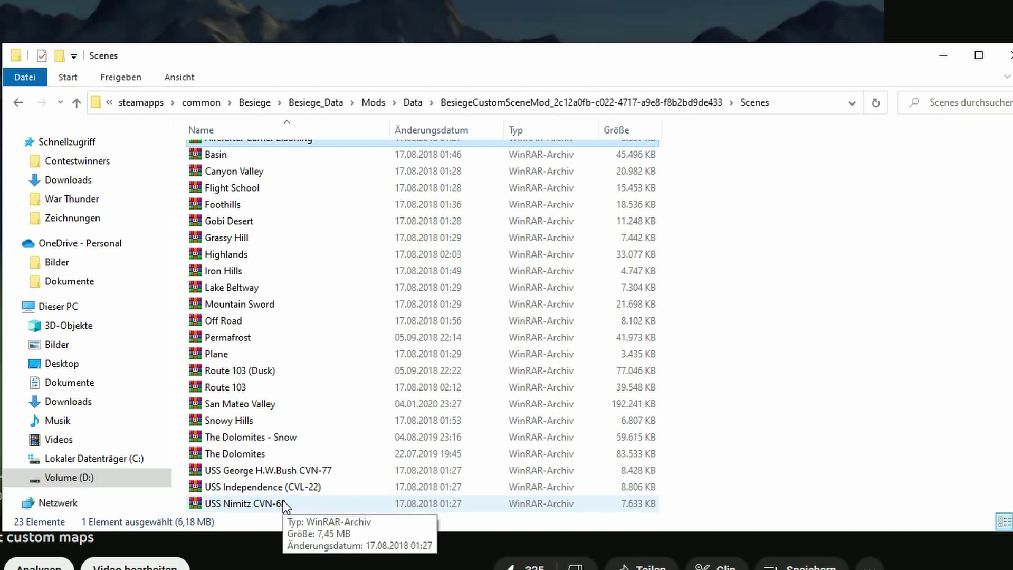
{"action": "key", "text": "ctrl+a"}
{"action": "scroll", "coordinate": [339, 312], "scroll_direction": "up", "scroll_amount": 1}
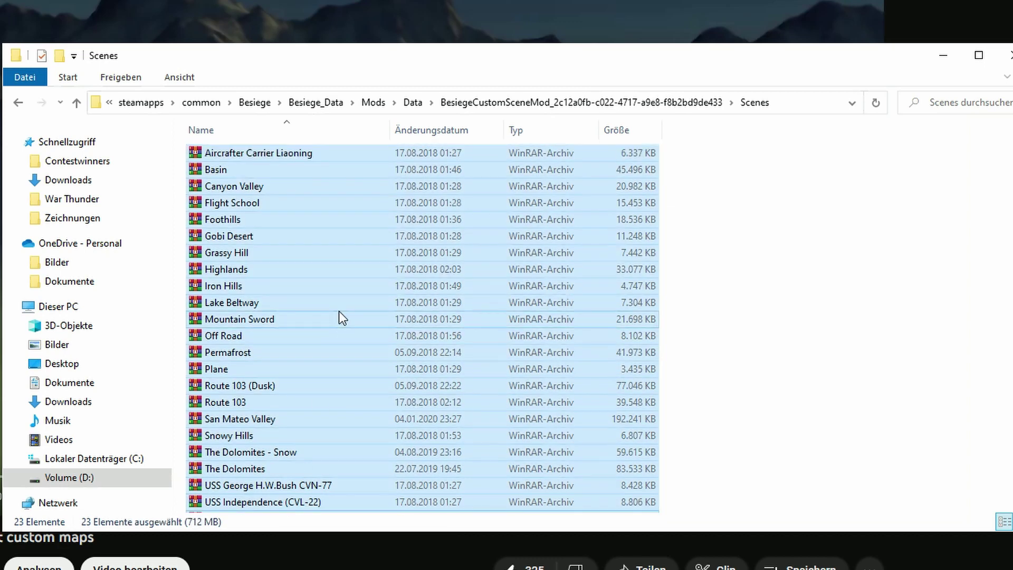
{"action": "right_click", "coordinate": [338, 296]}
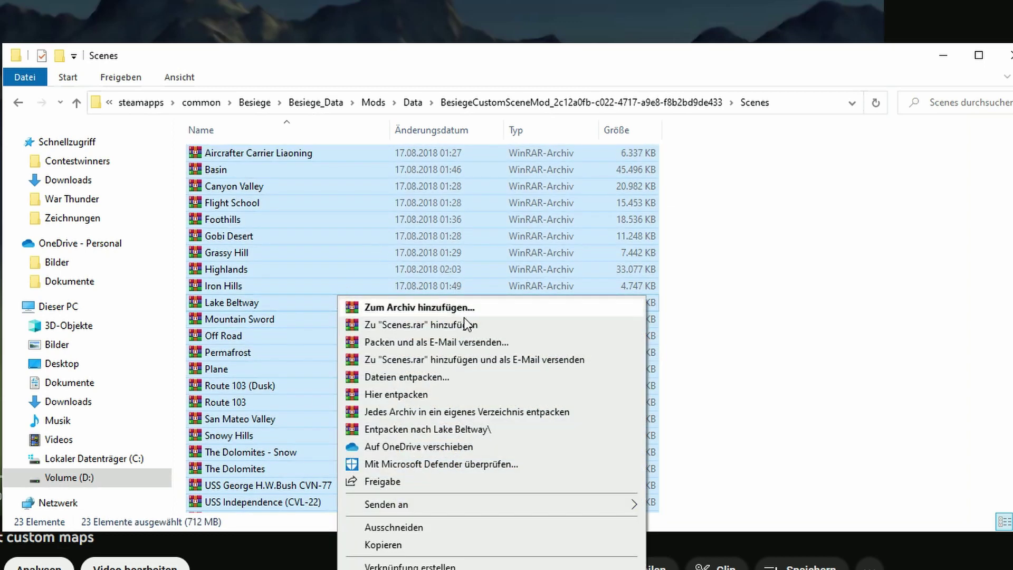
{"action": "left_click", "coordinate": [424, 397]}
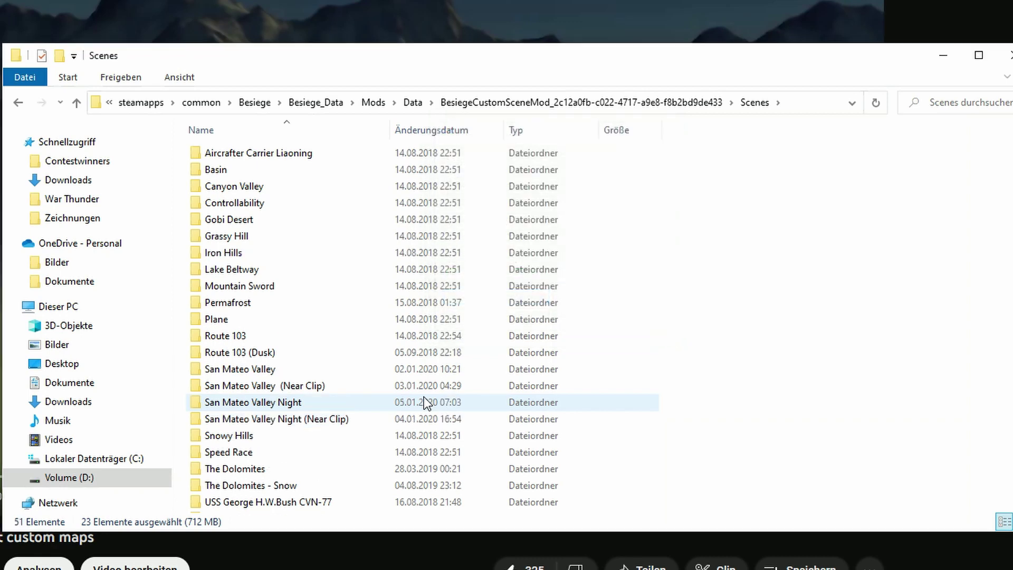
Delete the selected map archives from the Scenes folder, keeping the extracted map folders
{"action": "scroll", "coordinate": [445, 359], "scroll_direction": "down", "scroll_amount": 8}
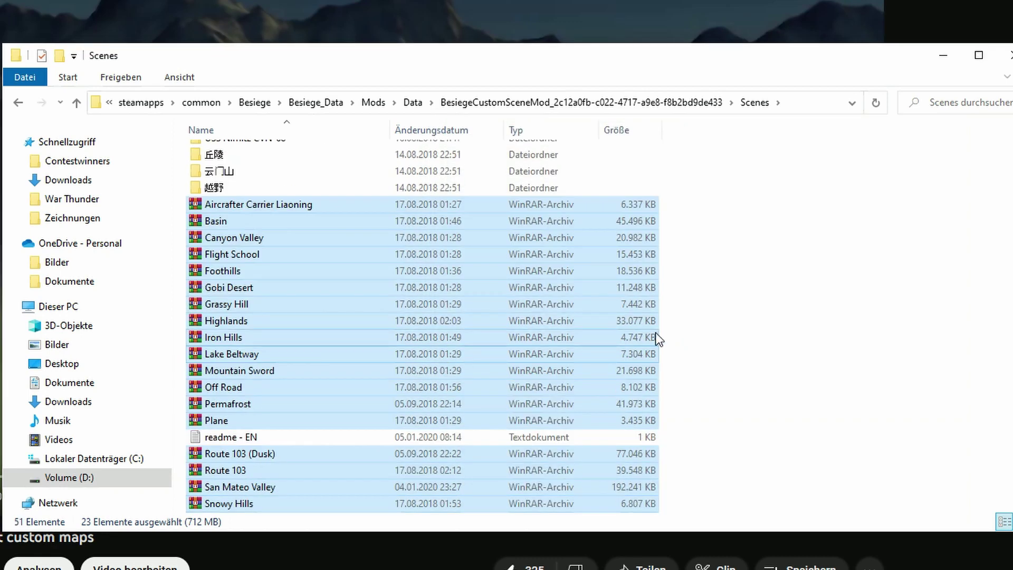
{"action": "scroll", "coordinate": [656, 333], "scroll_direction": "down", "scroll_amount": 2}
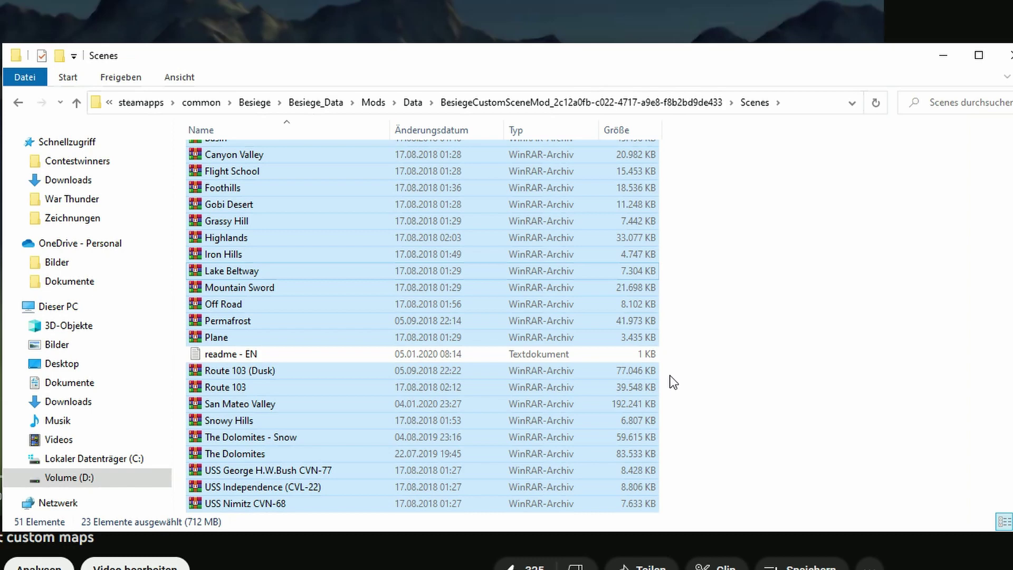
{"action": "key", "text": "Delete"}
{"action": "scroll", "coordinate": [514, 355], "scroll_direction": "up", "scroll_amount": 2}
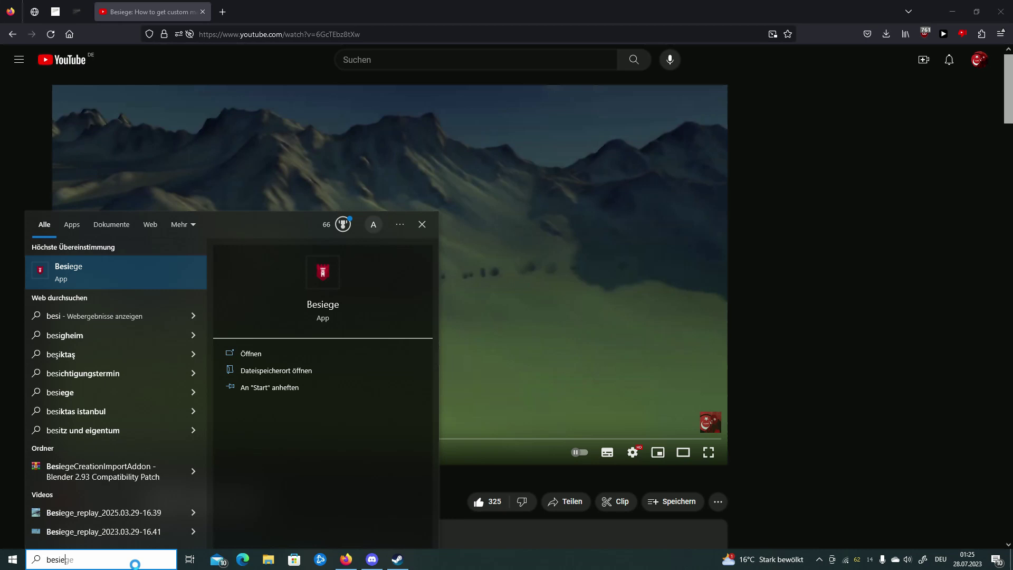
Launch Besiege from the Windows search and check the Besiege Custom Scene Mod in the mod loader
{"action": "key", "text": "Return"}
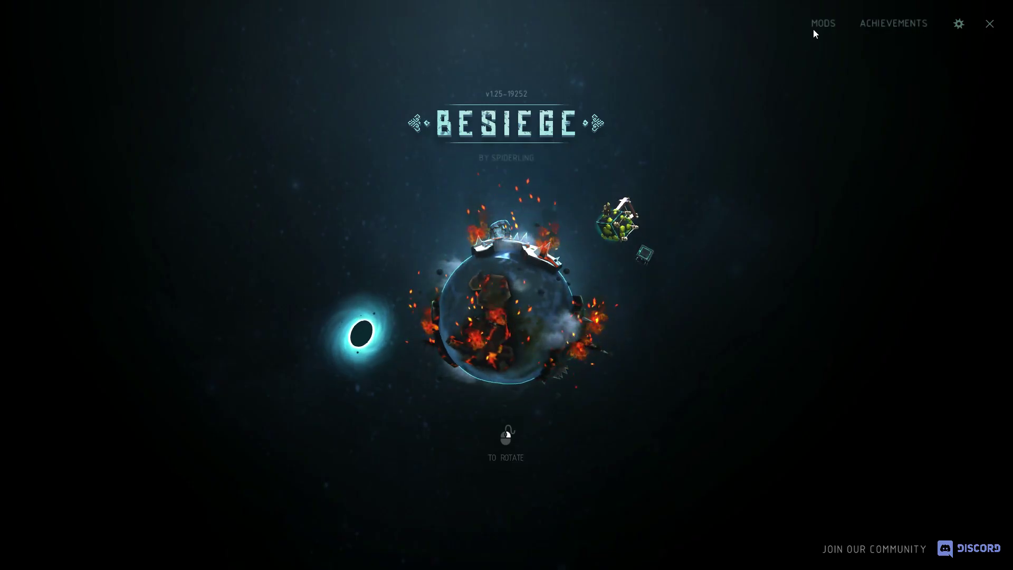
{"action": "left_click", "coordinate": [818, 24]}
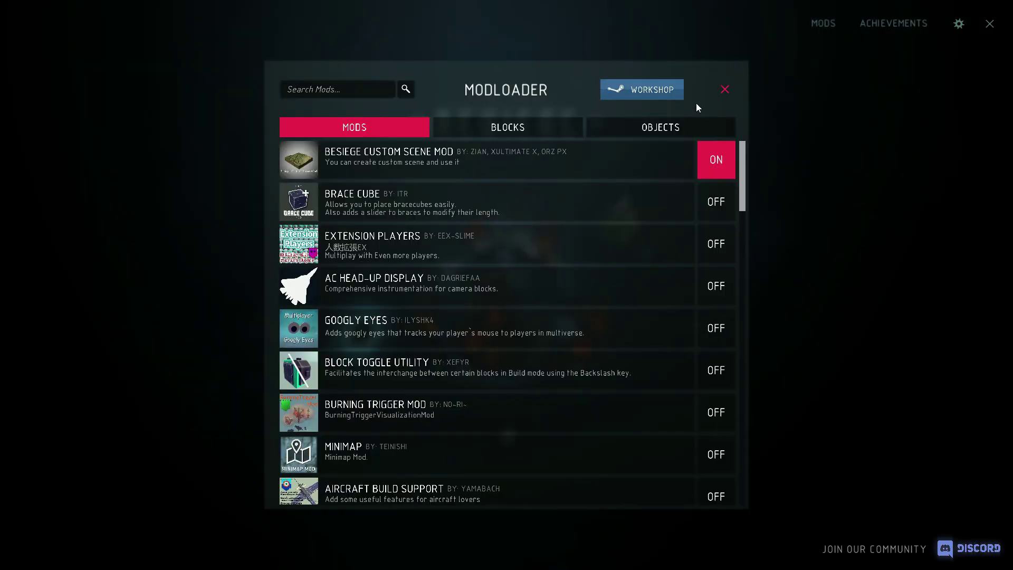
{"action": "left_click", "coordinate": [725, 90]}
Enter the Barren Expanse level, browse the installed maps in the Scenes List, and toggle the fog off and back on
{"action": "left_click", "coordinate": [516, 406]}
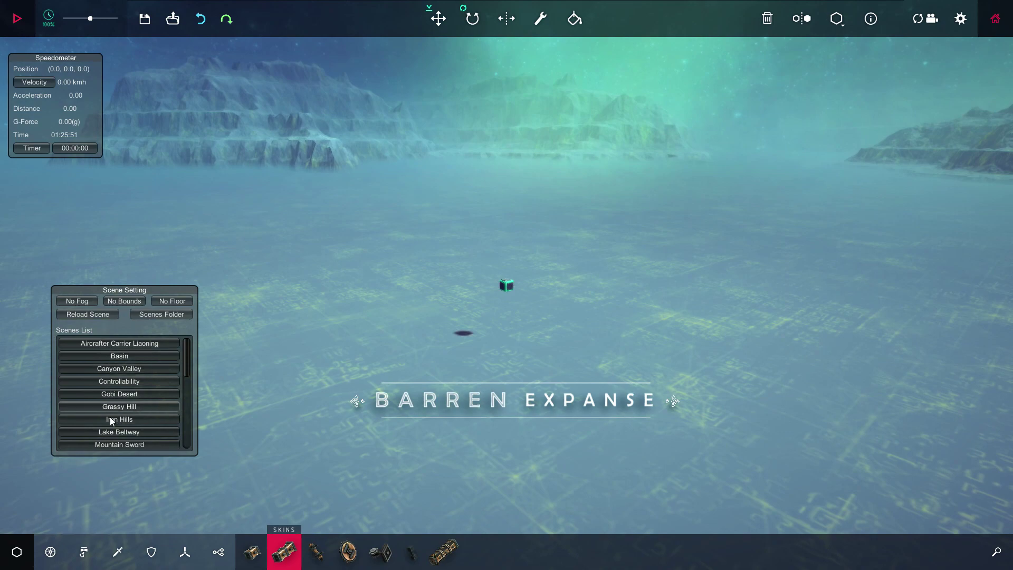
{"action": "scroll", "coordinate": [112, 444], "scroll_direction": "down", "scroll_amount": 10}
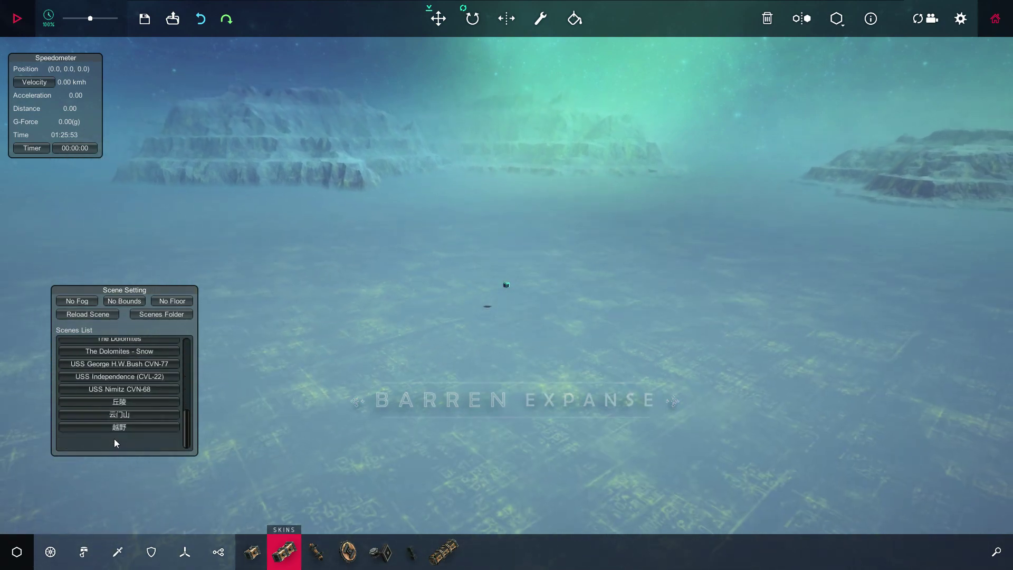
{"action": "scroll", "coordinate": [114, 438], "scroll_direction": "up", "scroll_amount": 4}
{"action": "left_click", "coordinate": [90, 300]}
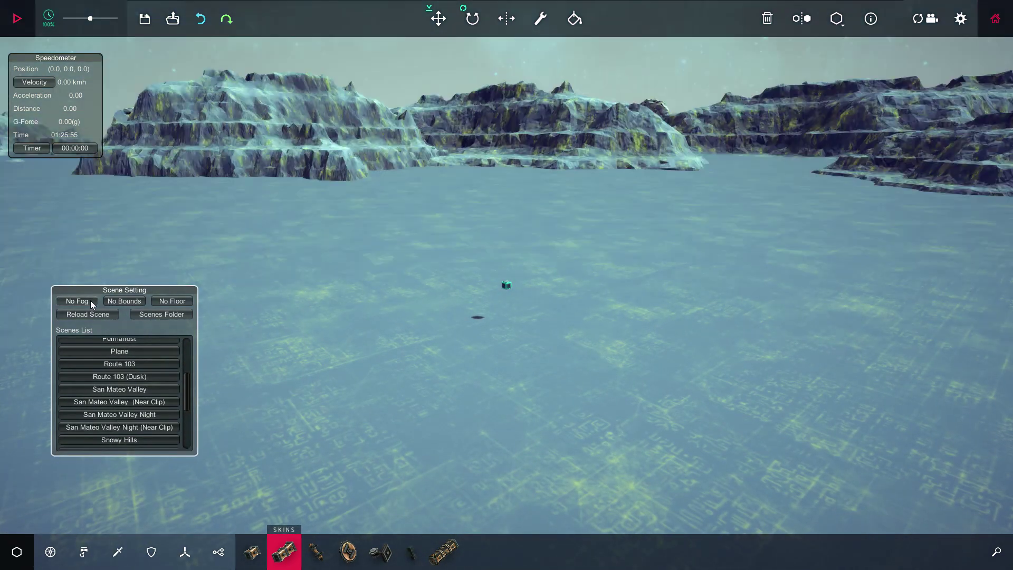
{"action": "left_click", "coordinate": [87, 303]}
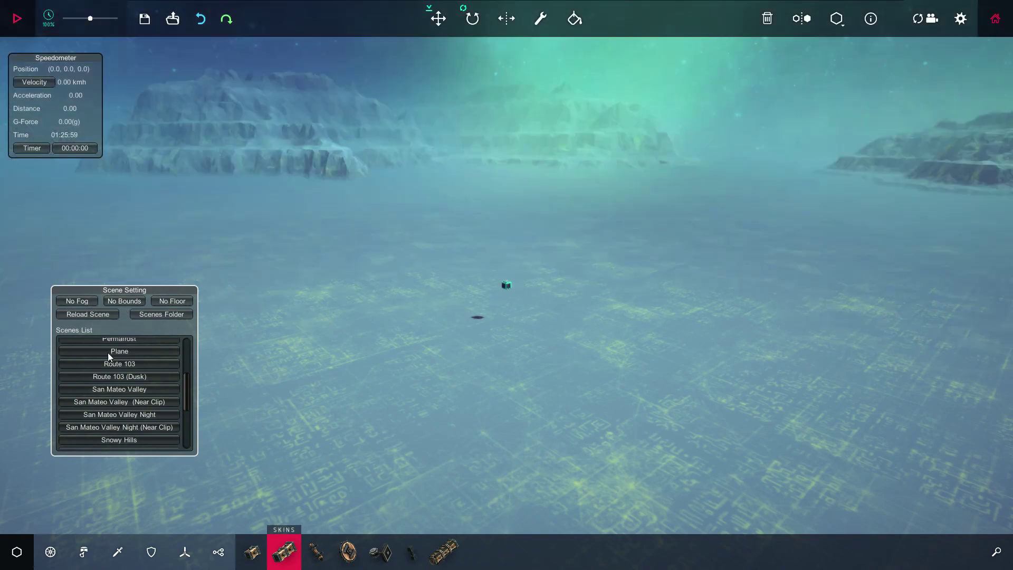
Remove the fog from the windmill level using the Scene Setting window
{"action": "scroll", "coordinate": [108, 353], "scroll_direction": "up", "scroll_amount": 5}
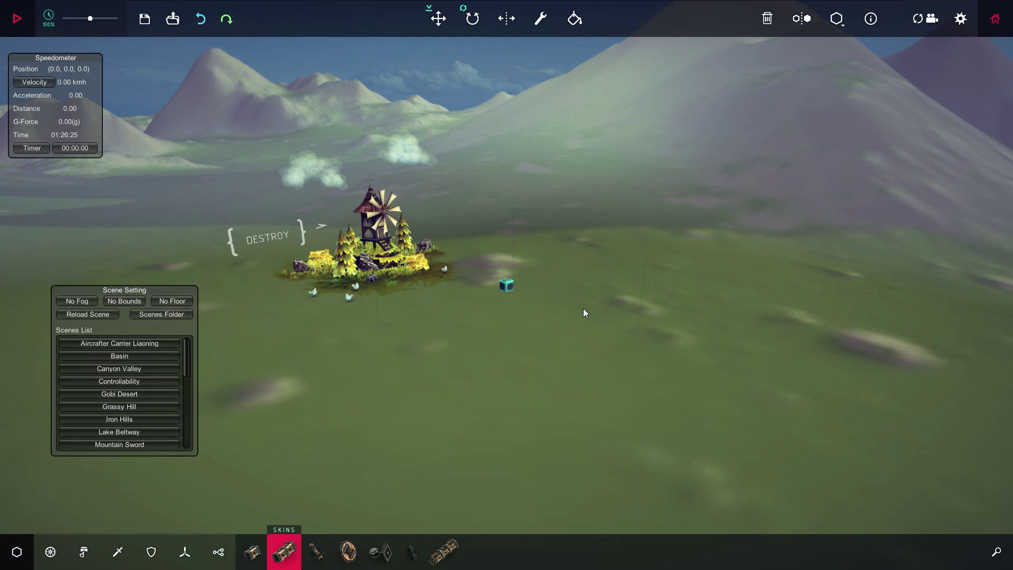
{"action": "left_click", "coordinate": [79, 301]}
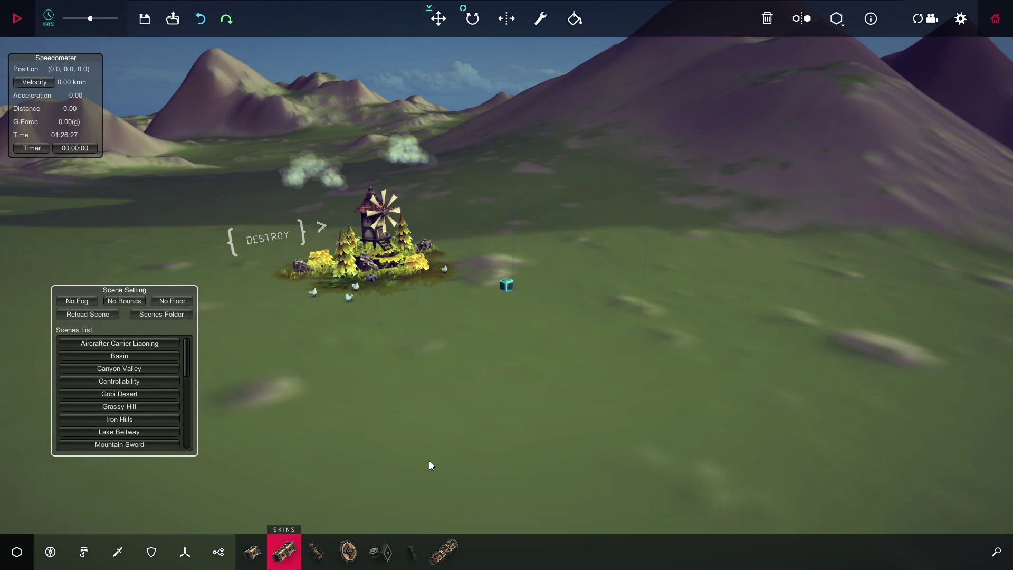
Remove the windmill level's bounds and toggle its floor off and back on in the Scene Setting window
{"action": "left_click_drag", "start_coordinate": [429, 461], "coordinate": [505, 412]}
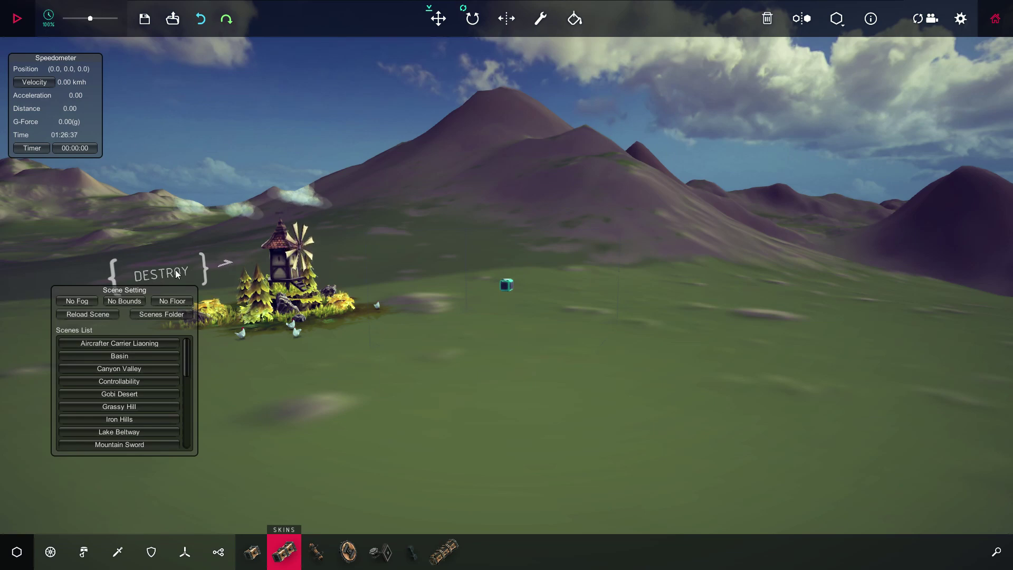
{"action": "left_click", "coordinate": [126, 300]}
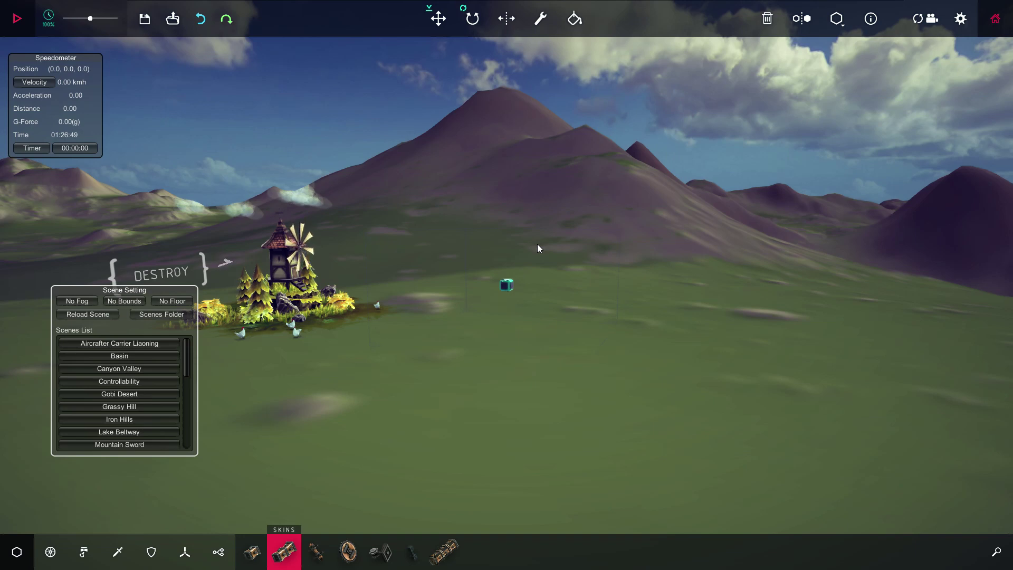
{"action": "left_click", "coordinate": [164, 303]}
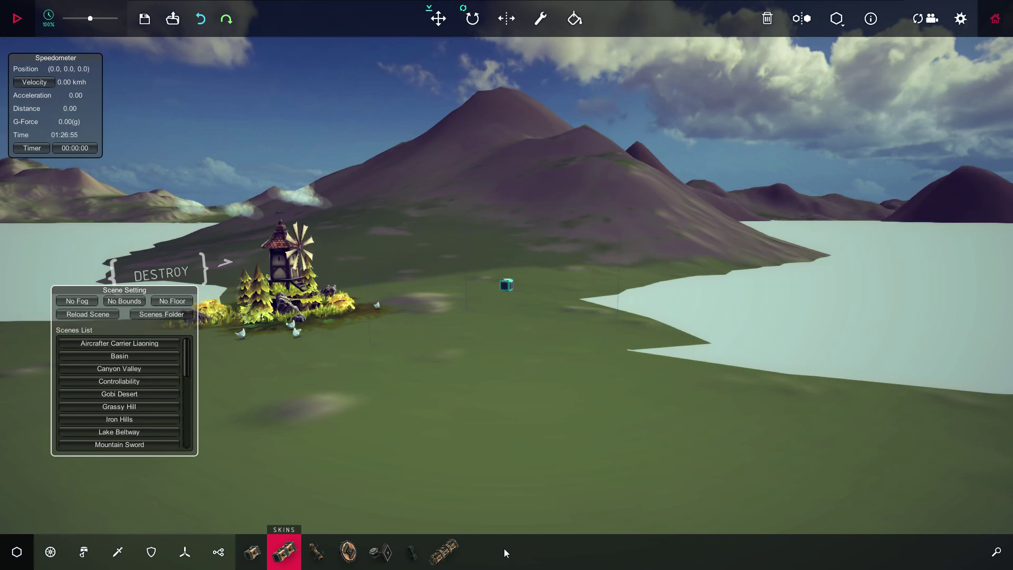
{"action": "left_click", "coordinate": [164, 299]}
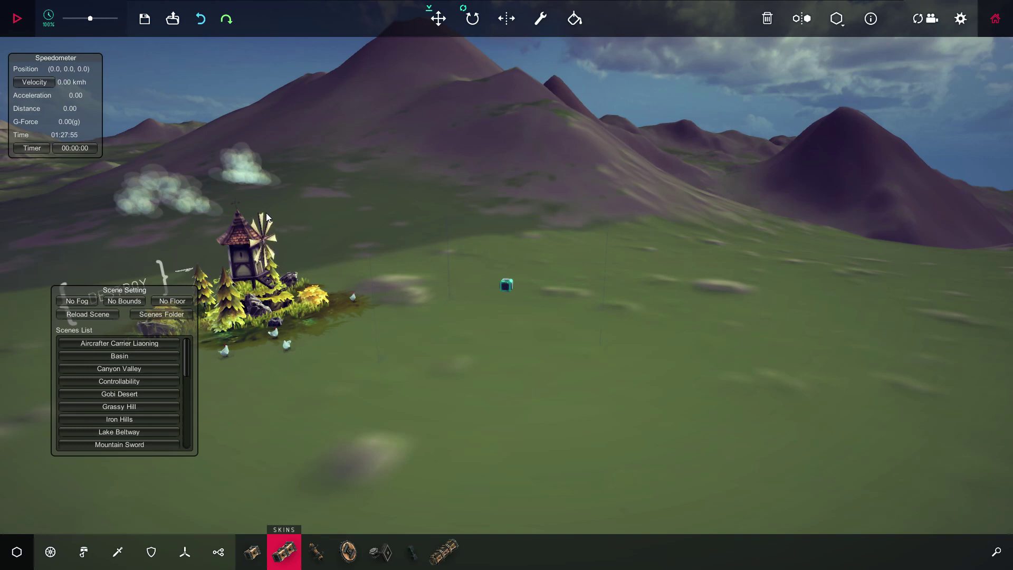
Switch to File Explorer and browse from the Steam folder on Volume (D:) to BesiegeCustomSceneMod's Scenes folder to examine the map folders
{"action": "key", "text": "alt+Tab"}
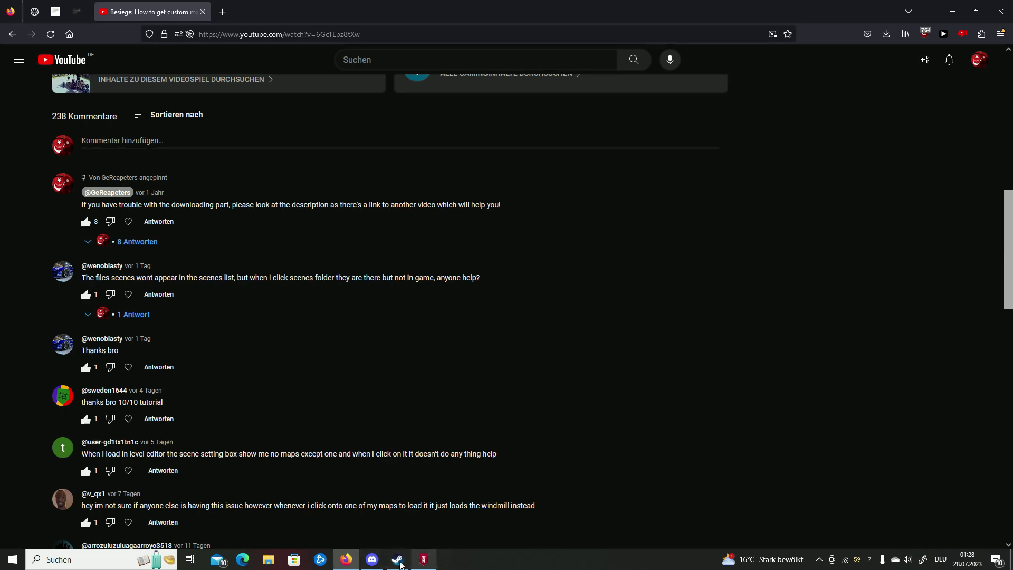
{"action": "left_click", "coordinate": [261, 558]}
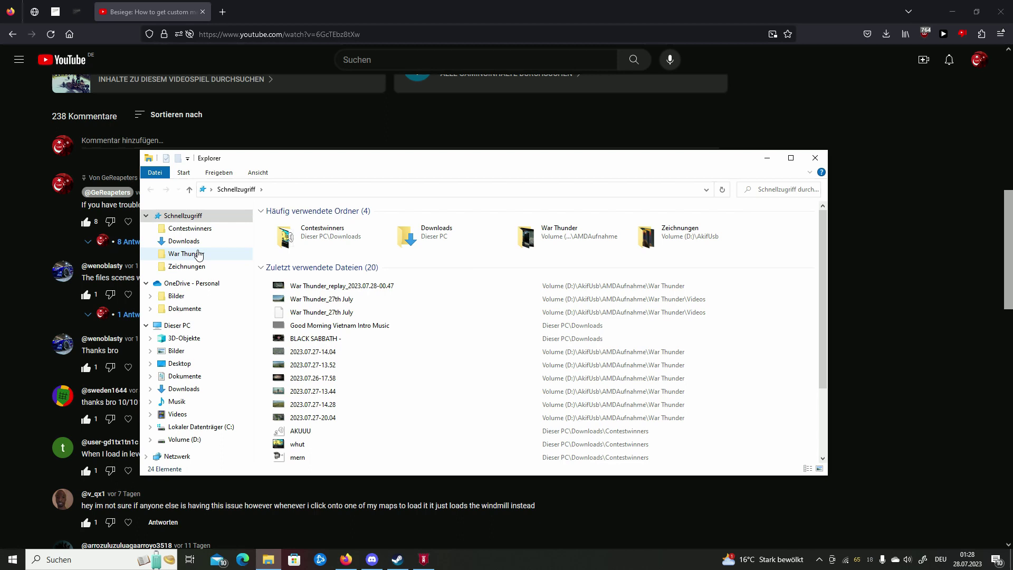
{"action": "left_click", "coordinate": [184, 439]}
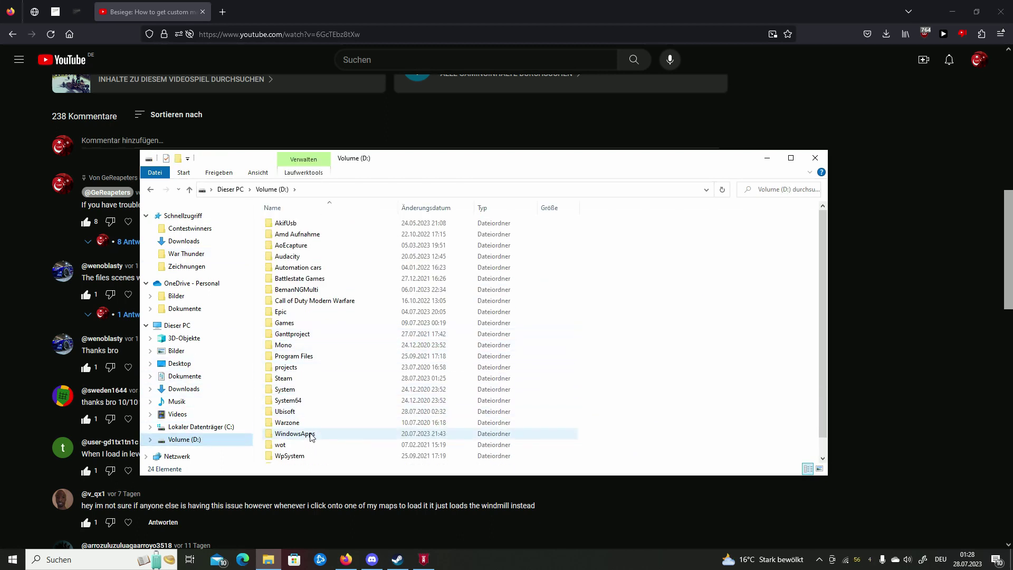
{"action": "double_click", "coordinate": [284, 378]}
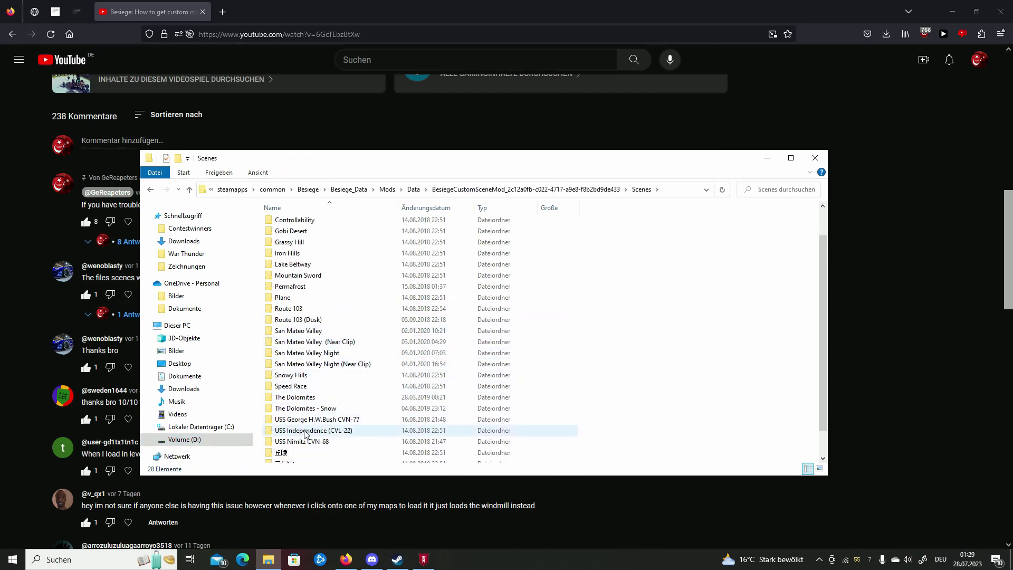
{"action": "scroll", "coordinate": [304, 434], "scroll_direction": "up", "scroll_amount": 1}
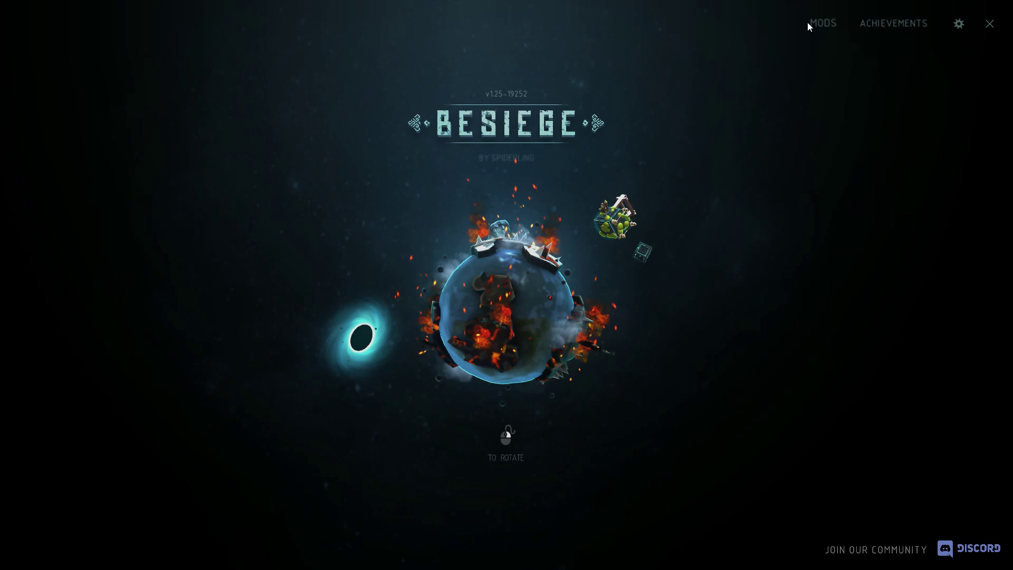
Check the Besiege Custom Scene Mod in Besiege's mod loader and examine the Mods Data folder in File Explorer
{"action": "left_click", "coordinate": [815, 23]}
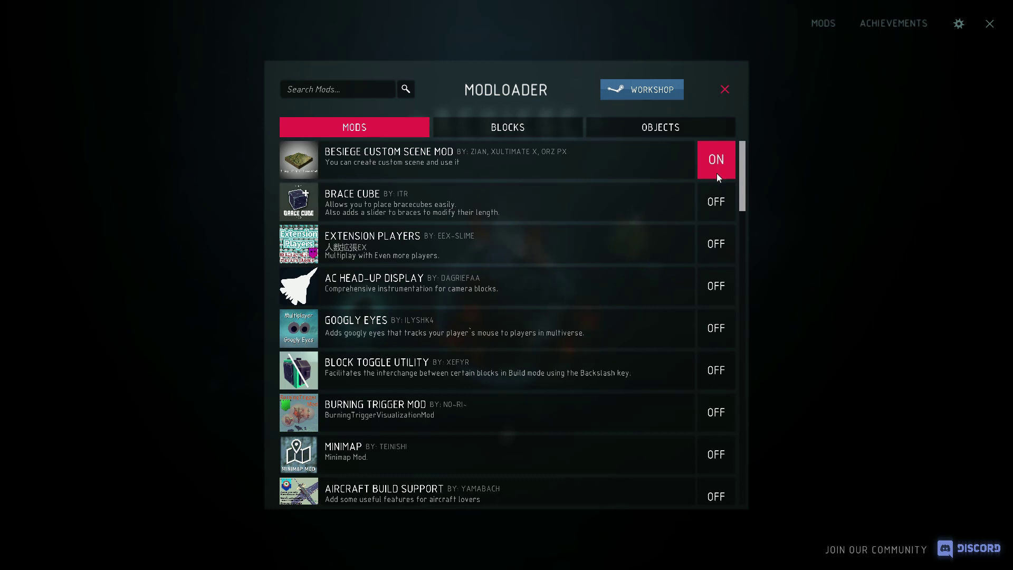
{"action": "key", "text": "super"}
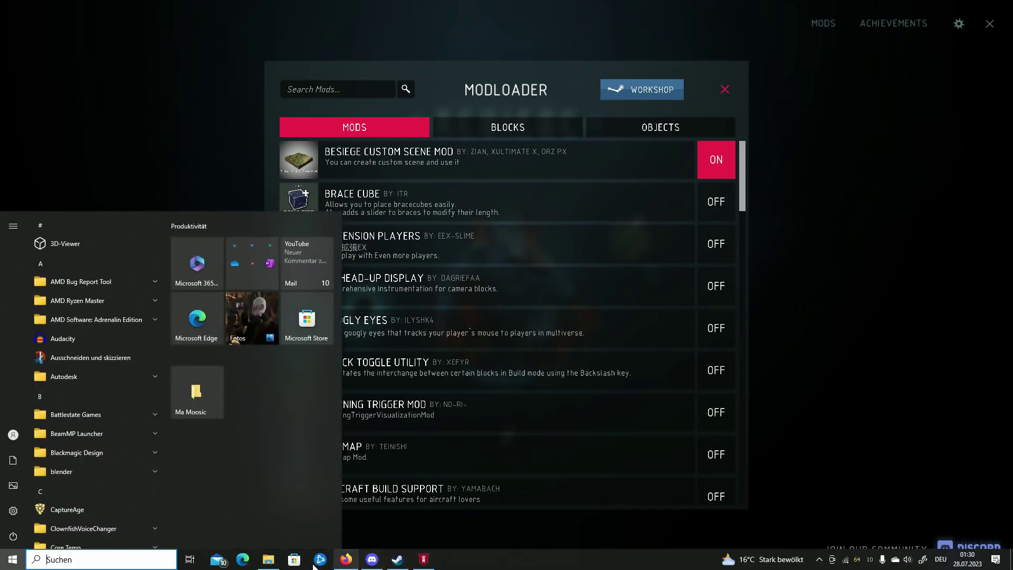
{"action": "left_click", "coordinate": [268, 559]}
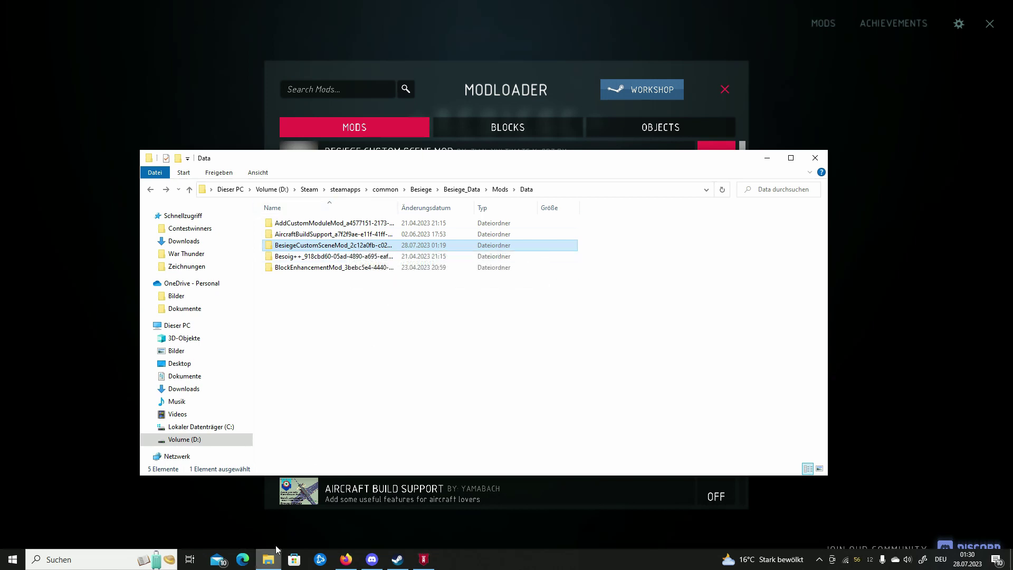
{"action": "left_click", "coordinate": [150, 189]}
{"action": "left_click", "coordinate": [166, 190]}
Switch to Firefox and read the comments on the "Besiege: How to get custom maps" video, sorting by top comments and by newest first
{"action": "left_click", "coordinate": [346, 560]}
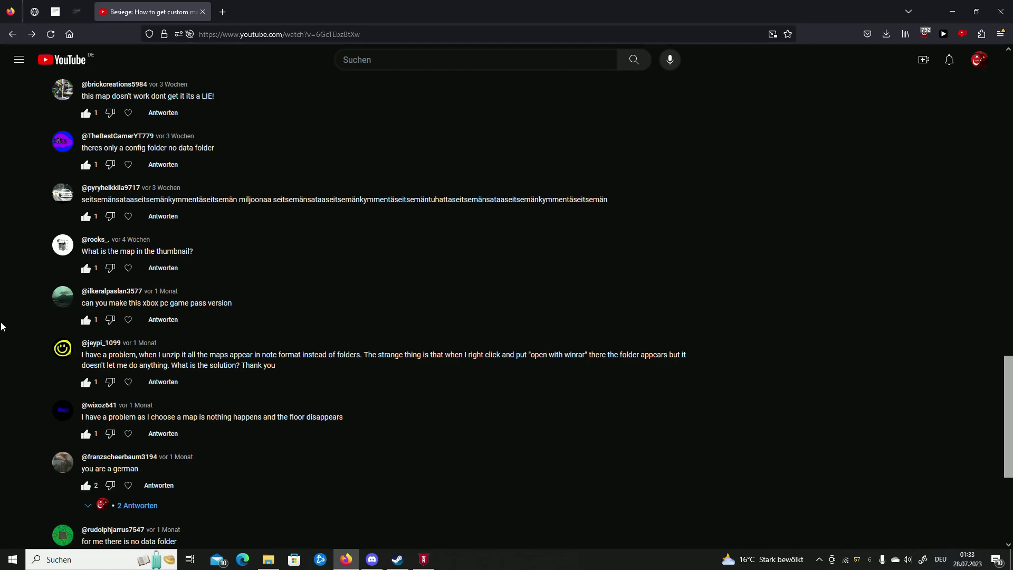
{"action": "scroll", "coordinate": [14, 285], "scroll_direction": "up", "scroll_amount": 15}
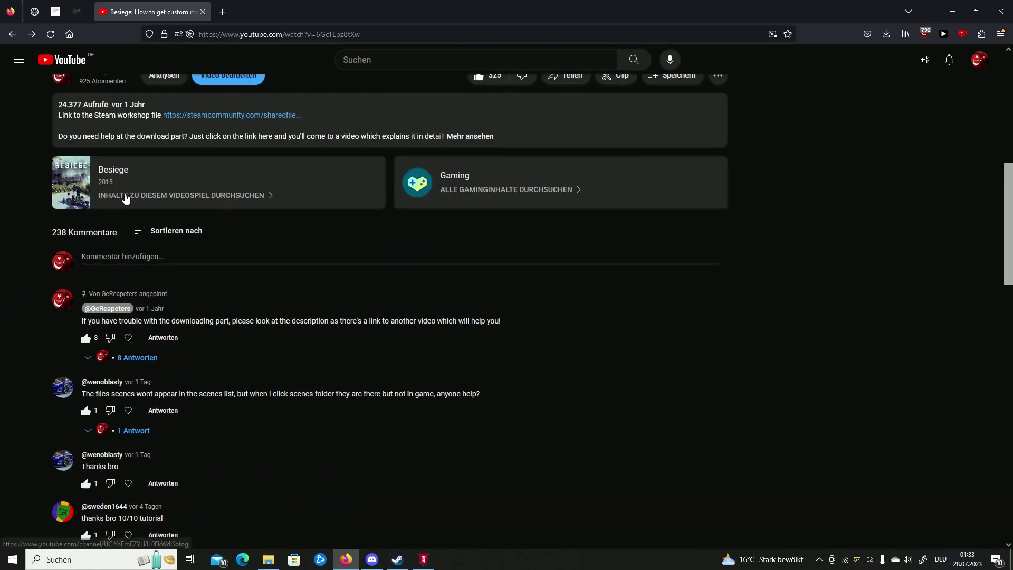
{"action": "left_click", "coordinate": [145, 233]}
{"action": "left_click", "coordinate": [152, 263]}
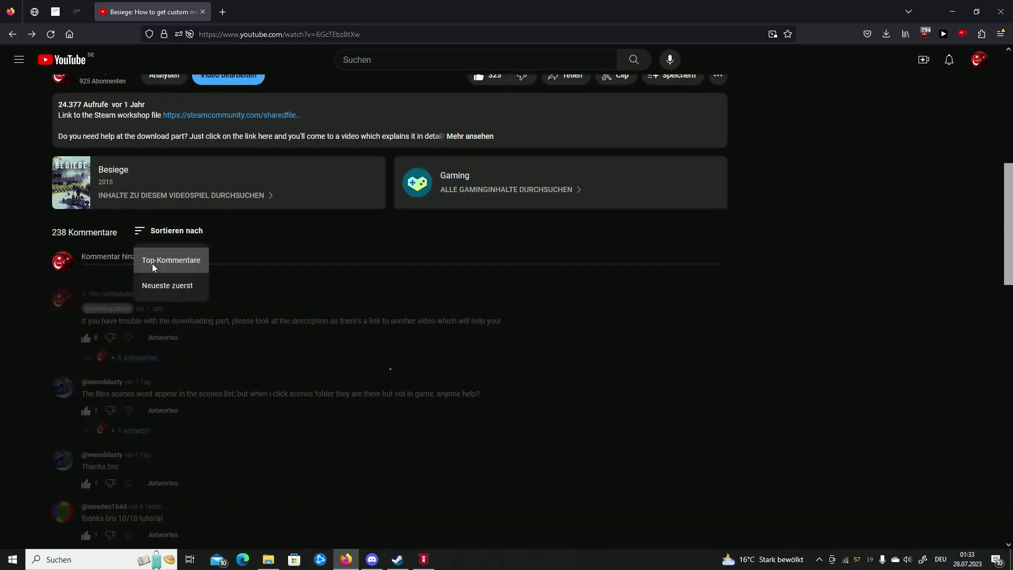
{"action": "scroll", "coordinate": [157, 244], "scroll_direction": "up", "scroll_amount": 3}
{"action": "left_click", "coordinate": [153, 351]}
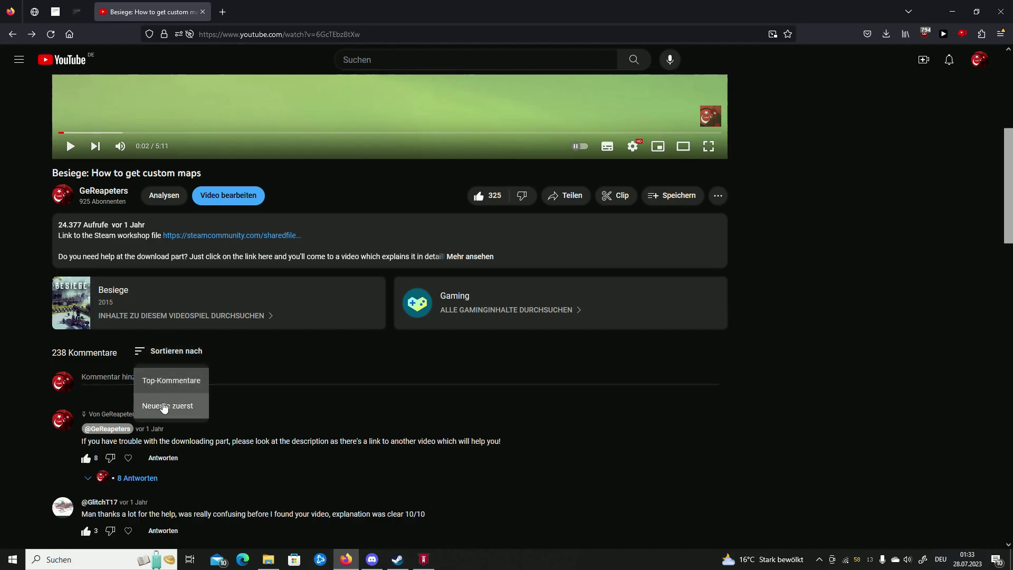
{"action": "left_click", "coordinate": [167, 402]}
{"action": "scroll", "coordinate": [41, 387], "scroll_direction": "down", "scroll_amount": 7}
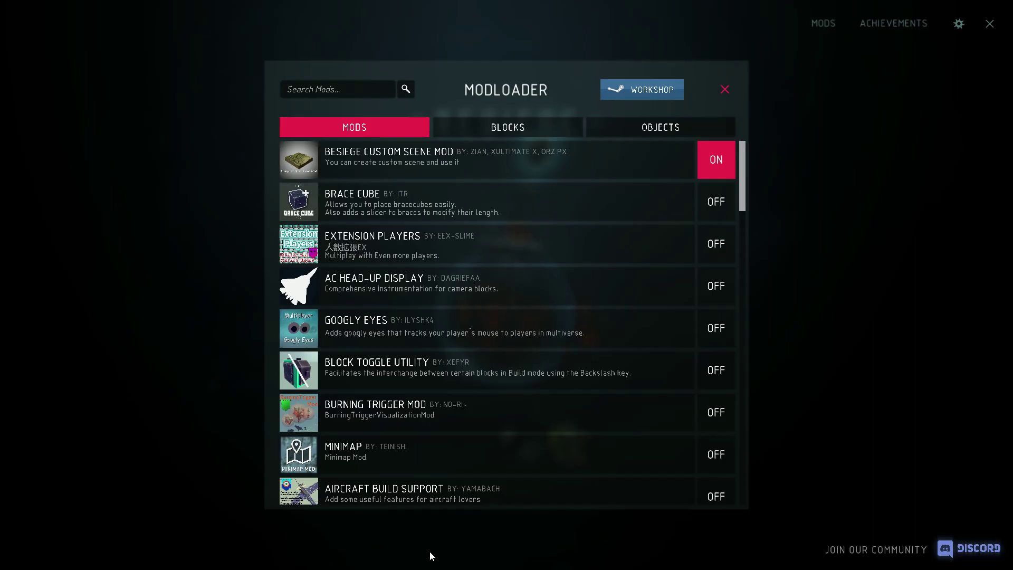